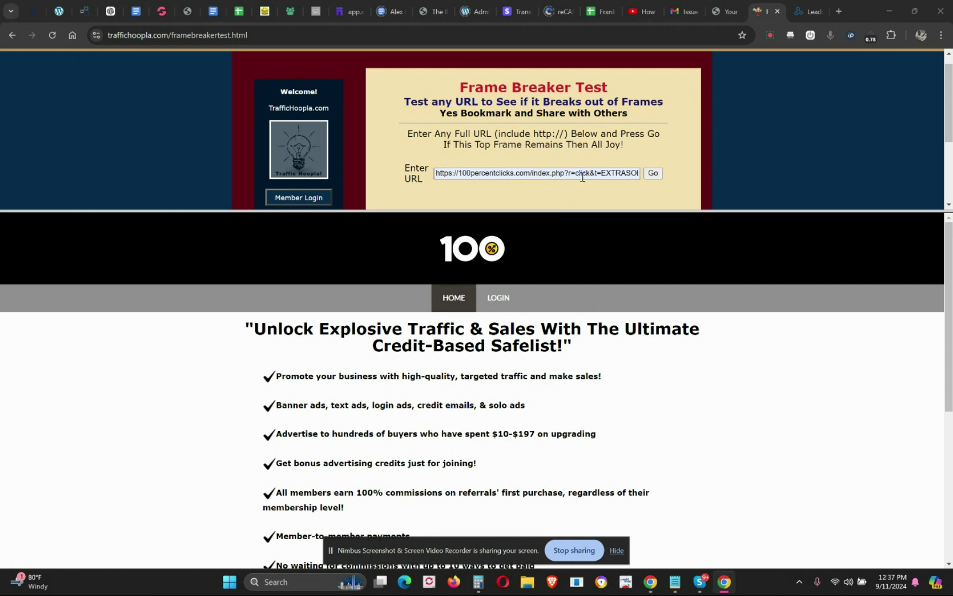
- Paste the ysa10.com affiliate link into the Frame Breaker Test URL field and run the test repeatedly
triple_click(582, 175)
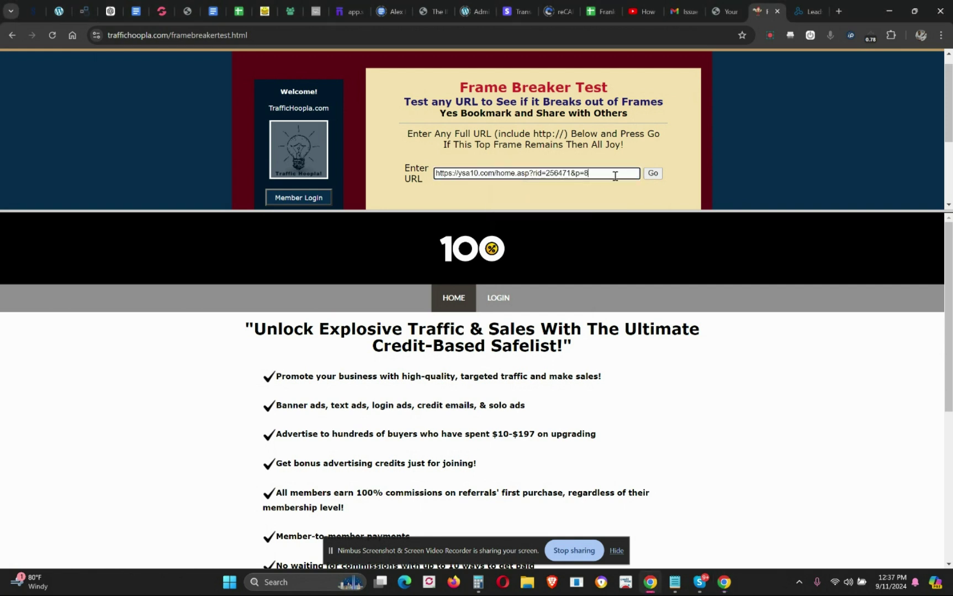
click(654, 175)
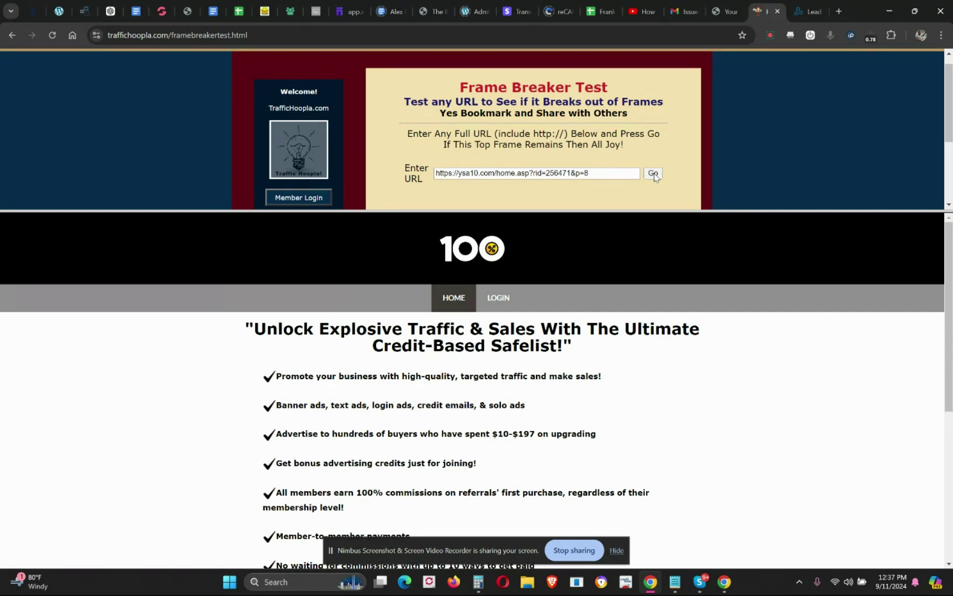
click(654, 174)
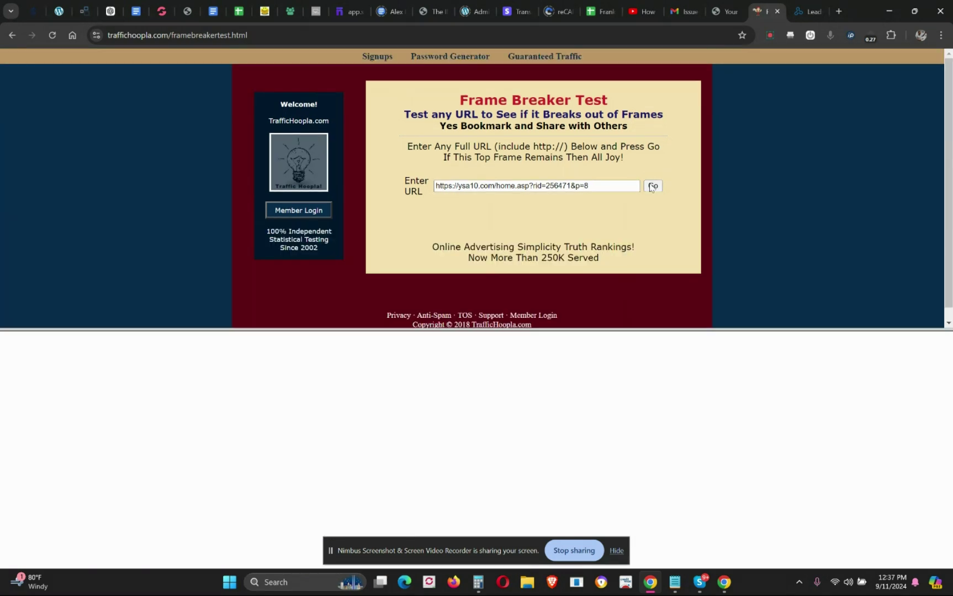
click(652, 187)
click(652, 186)
click(652, 186)
click(652, 188)
click(635, 186)
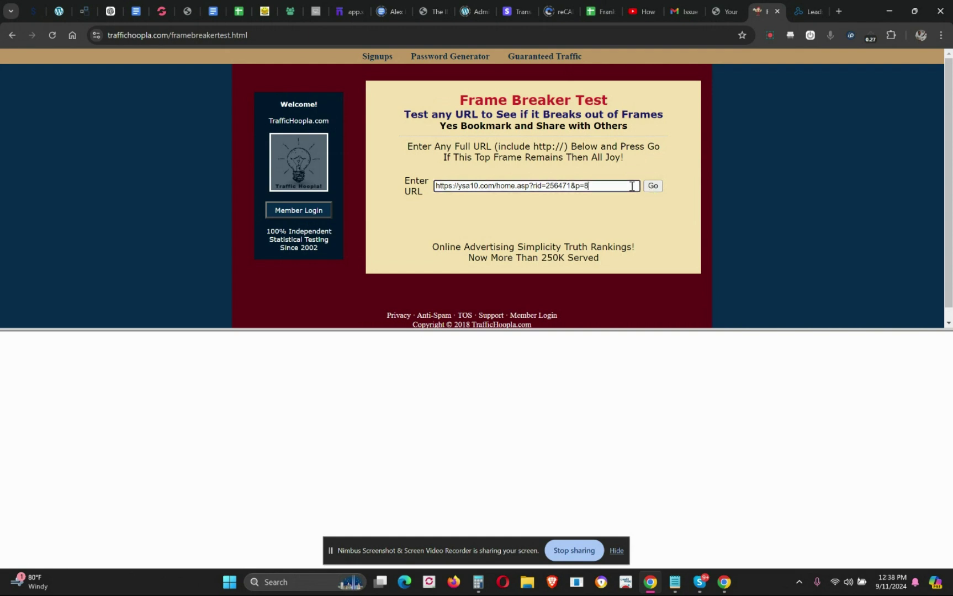
click(652, 188)
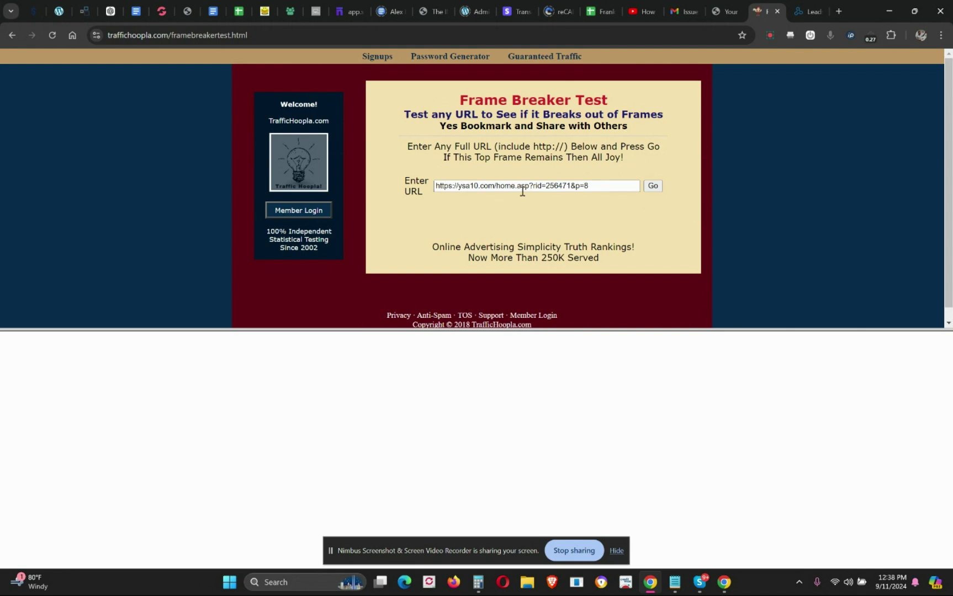
- Load the ysa10.com affiliate link in a new Chrome tab
click(838, 12)
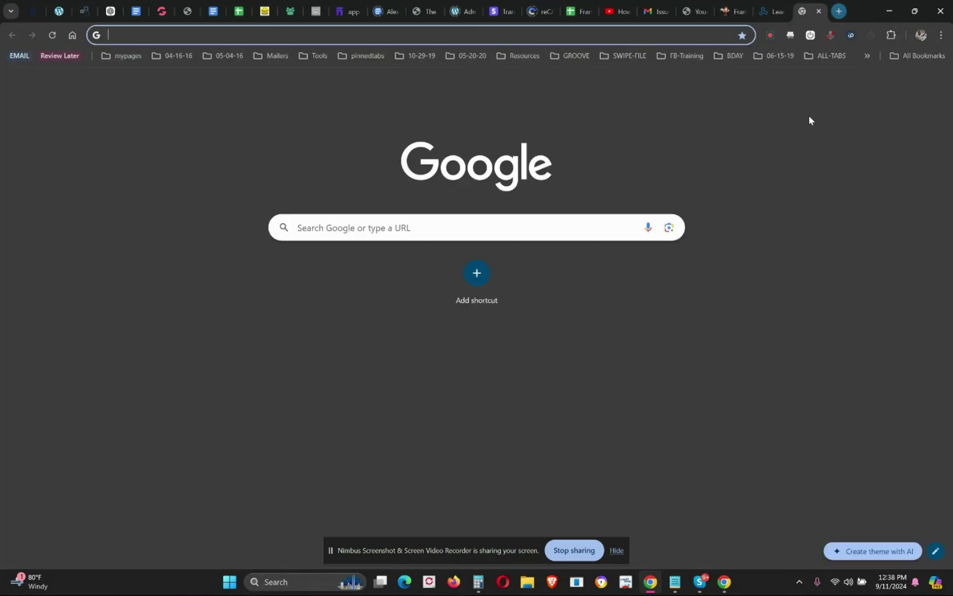
key(Return)
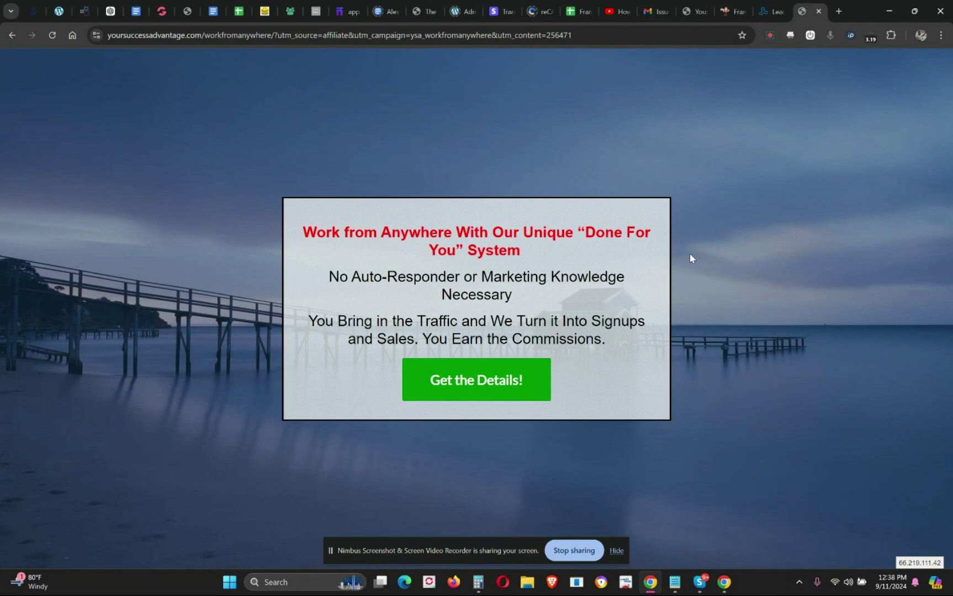
- Snip a rectangle around the 'Work from Anywhere' offer box, then switch to the LeadsLeap login tab
key(super+shift+s)
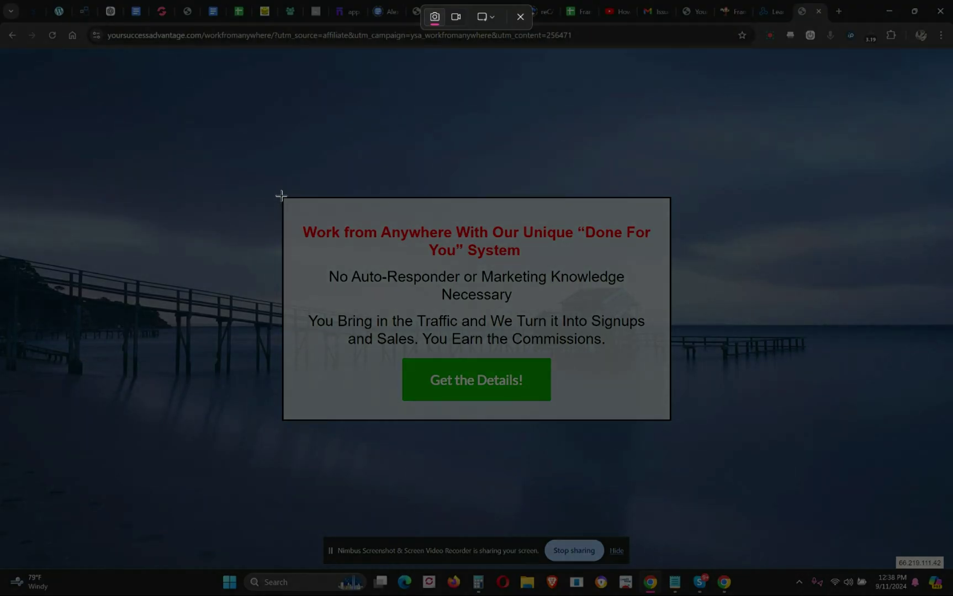
drag(281, 195, 671, 419)
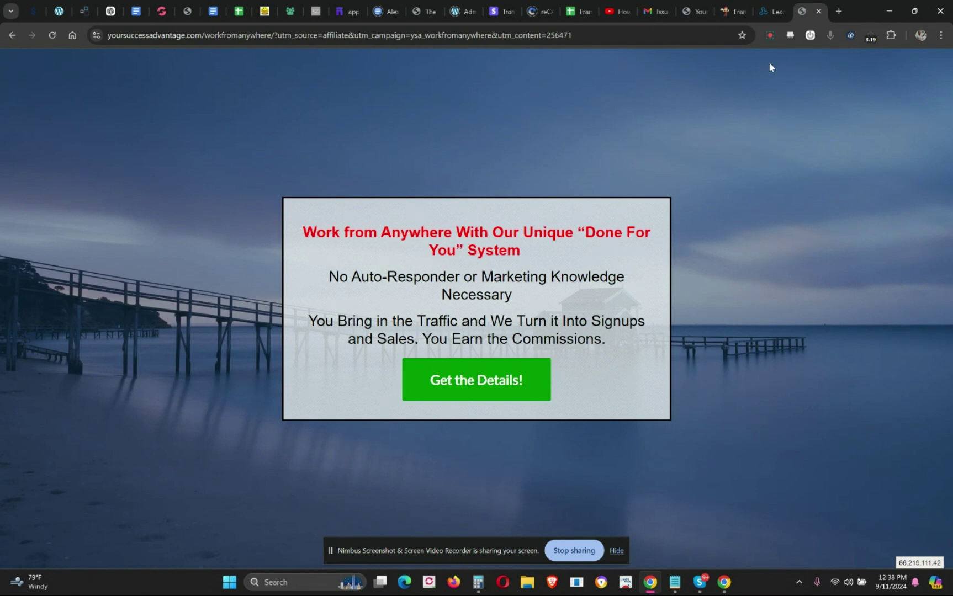
click(766, 15)
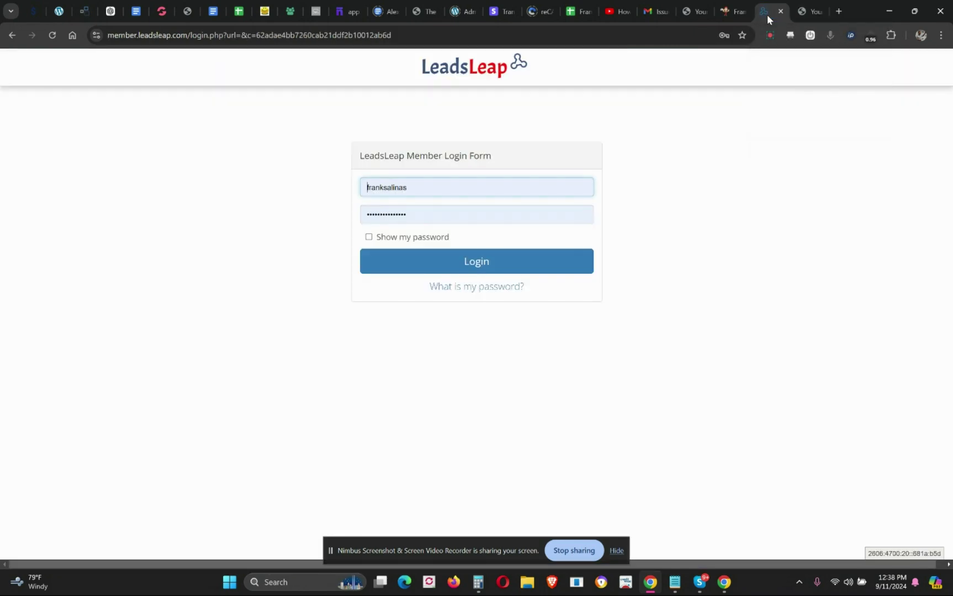
- Log in to LeadsLeap and go to Page Builder's Page Manager
click(505, 265)
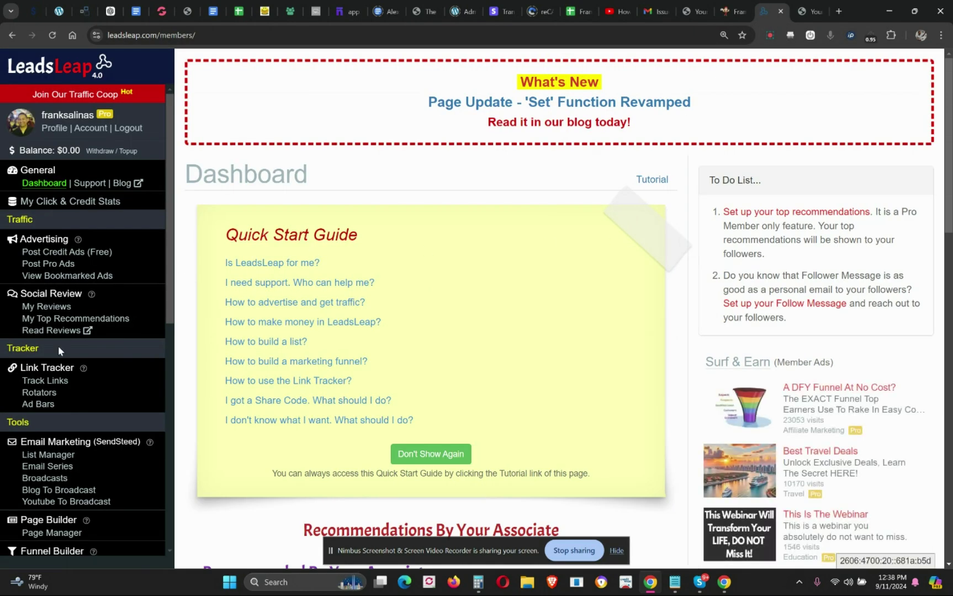
scroll(56, 463, down, 1)
click(57, 478)
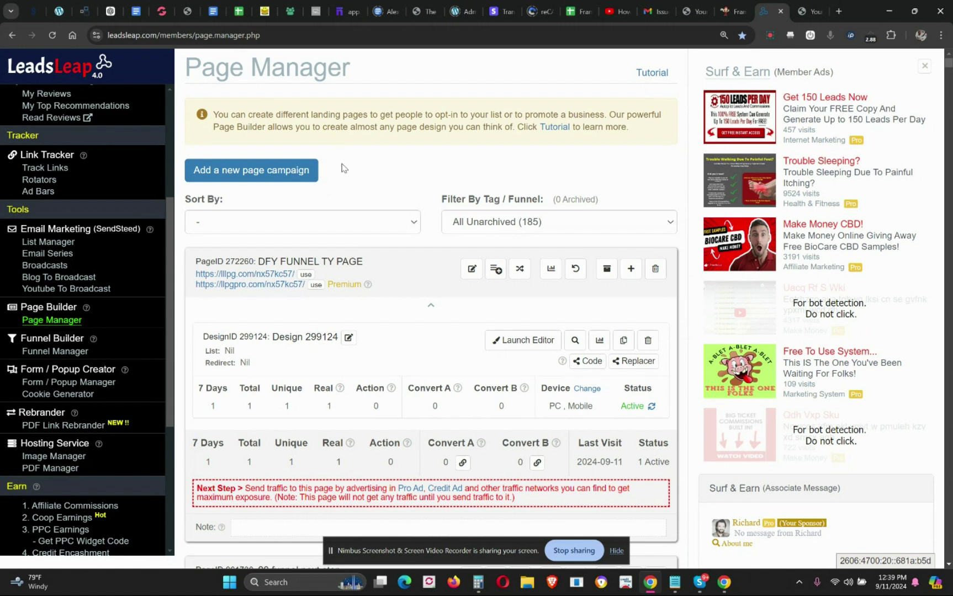
- Create a new page campaign named 'splash page demo 99'
click(306, 171)
click(405, 140)
text(sp)
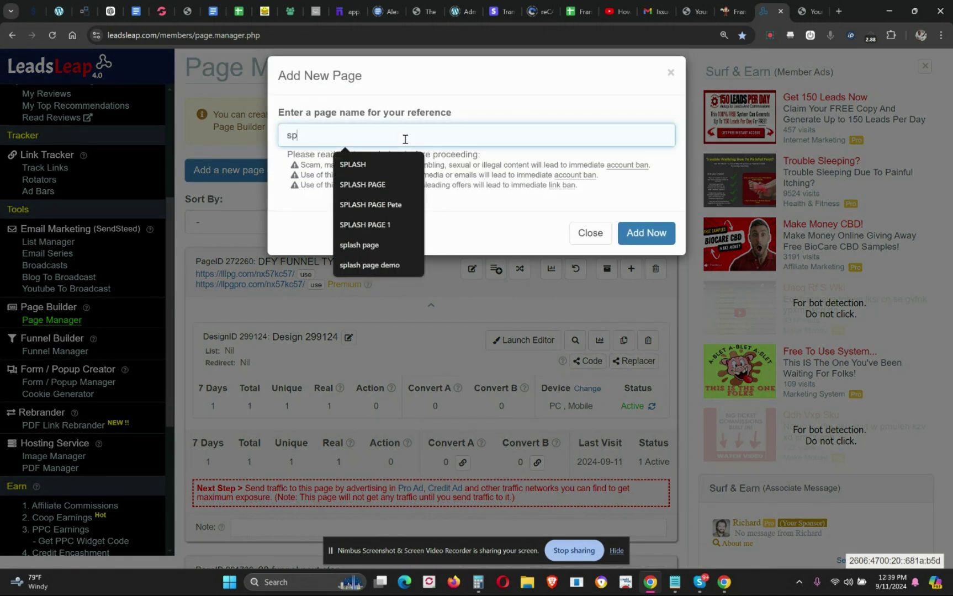
text(lash na)
key(BackSpace)
key(BackSpace)
key(BackSpace)
text(page)
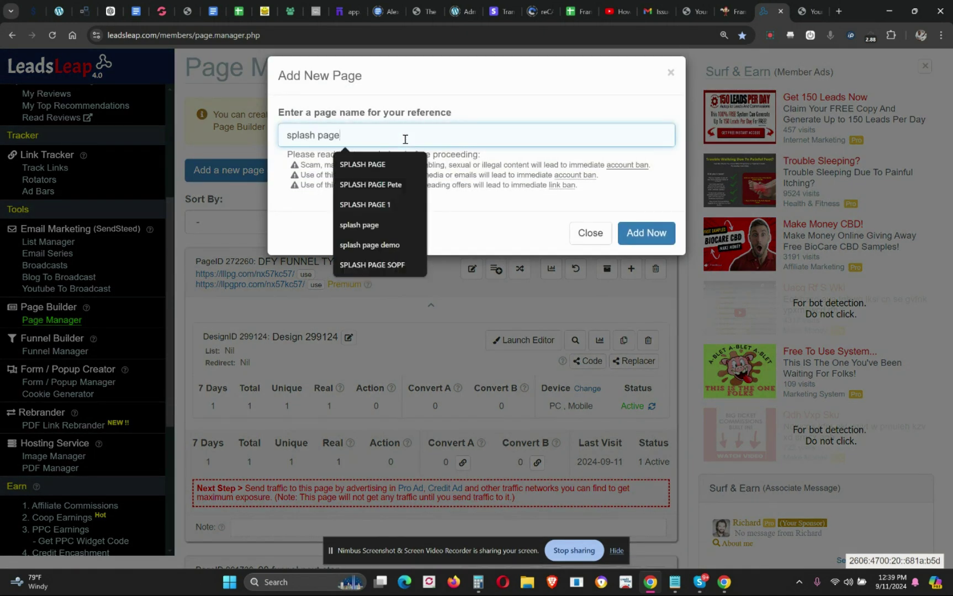
text( demo 99)
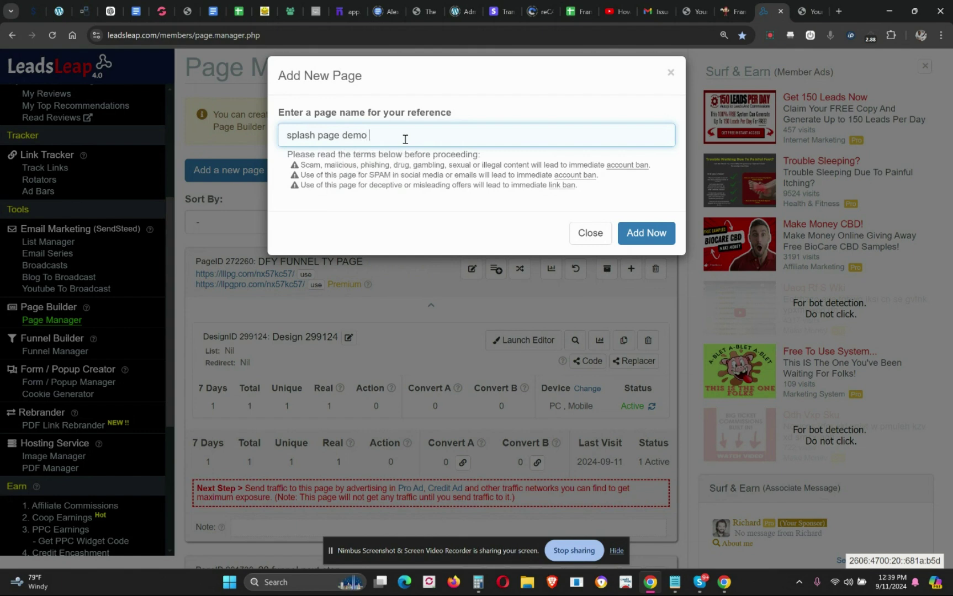
click(660, 233)
- Add a blank page design to the campaign and launch it in the editor
scroll(493, 223, down, 1)
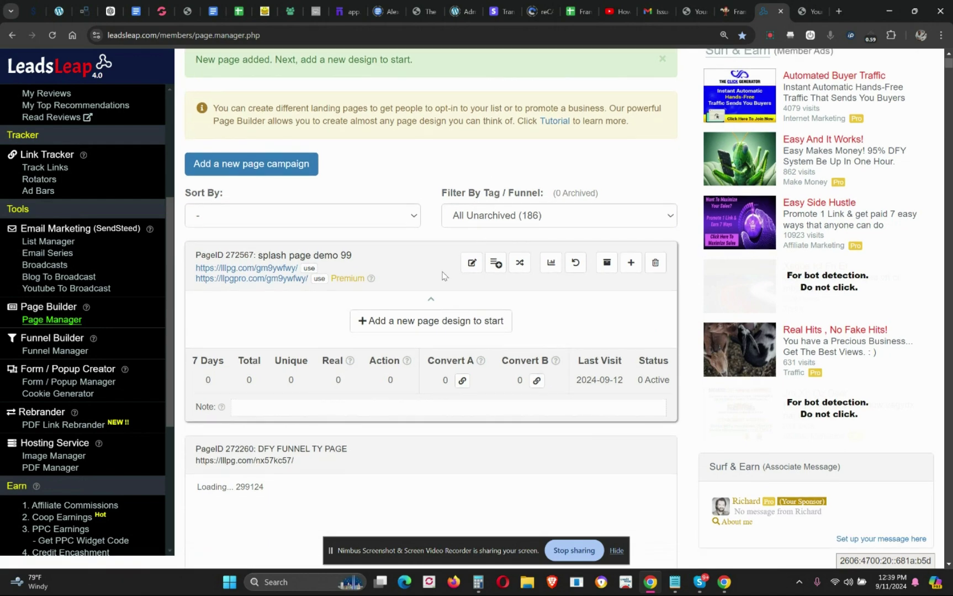
click(433, 325)
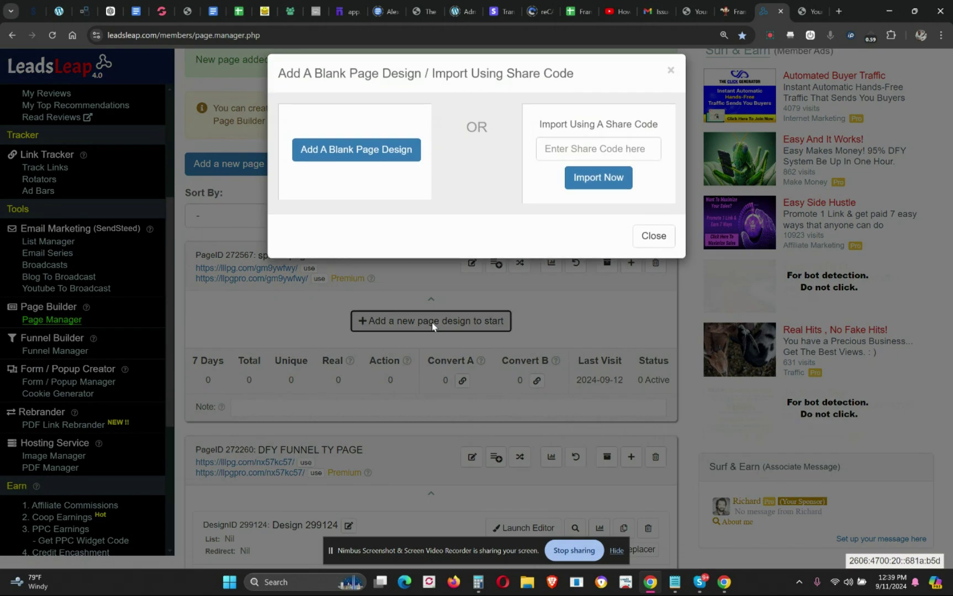
click(367, 154)
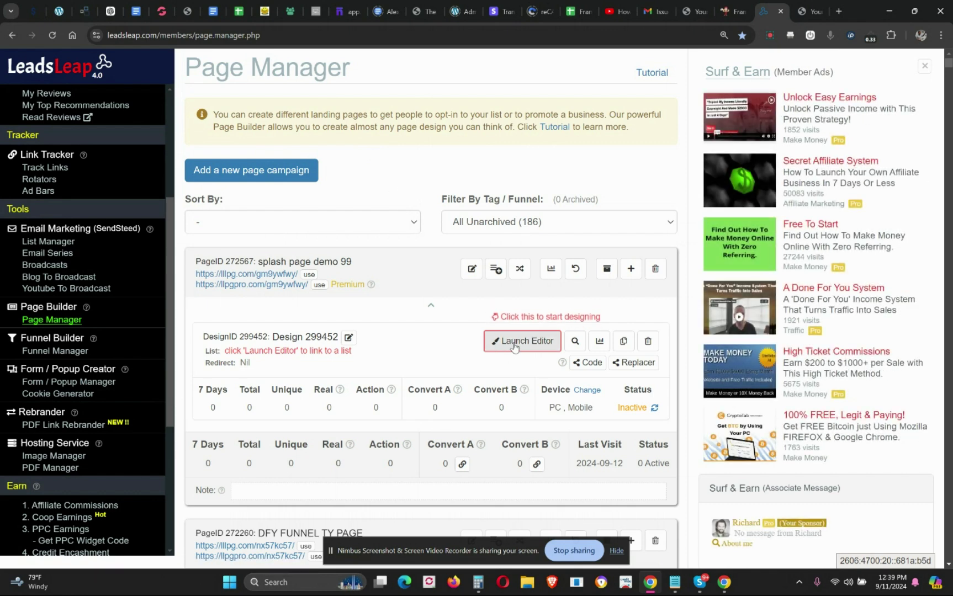
click(511, 343)
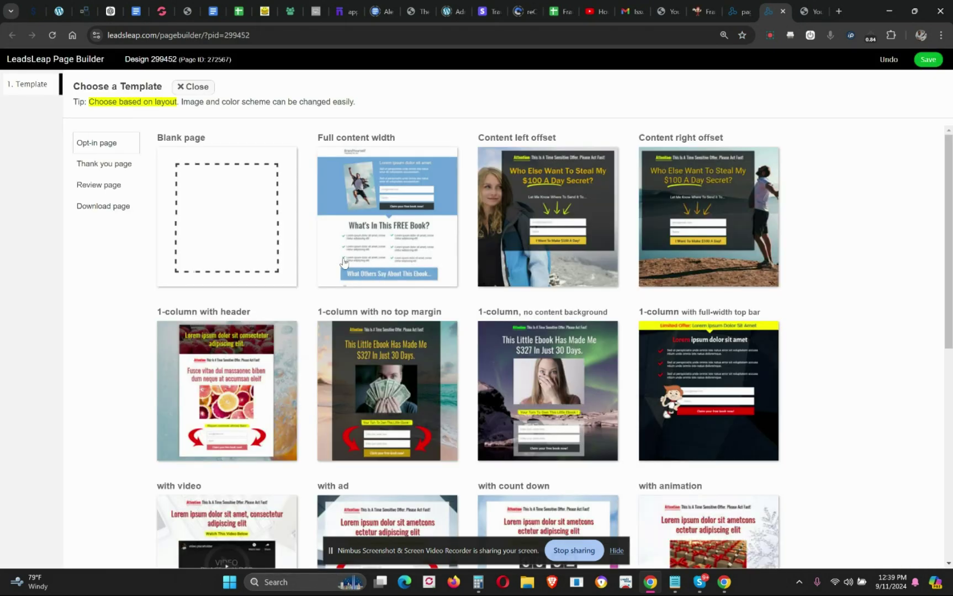
- Pick the Blank template and add a 1-Column Row to the canvas
click(227, 206)
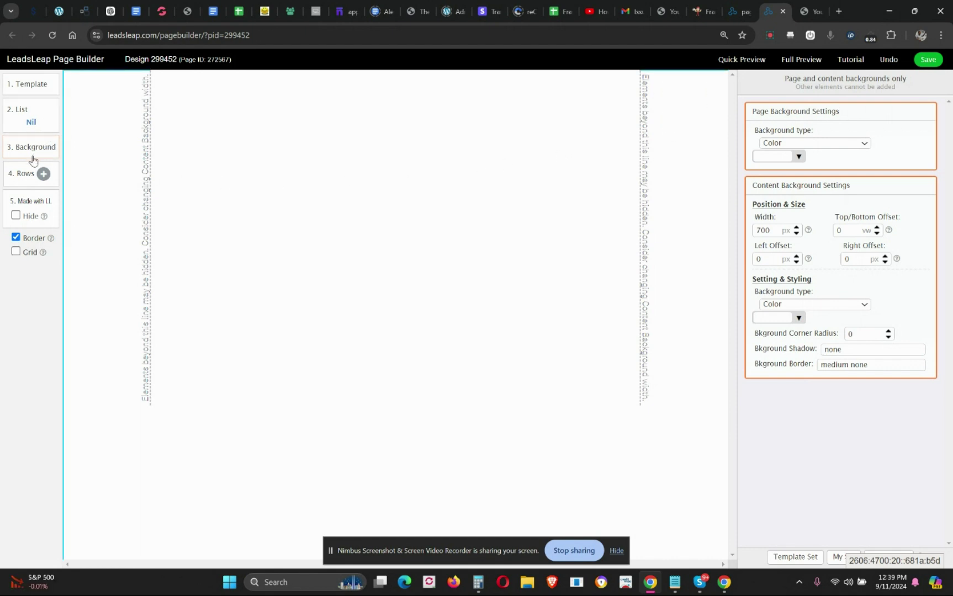
click(43, 173)
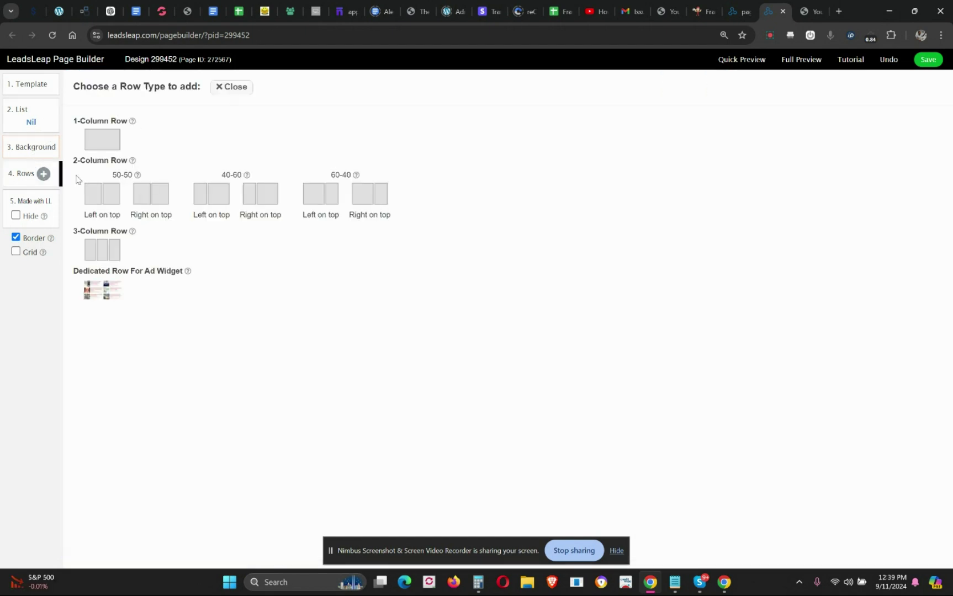
click(110, 147)
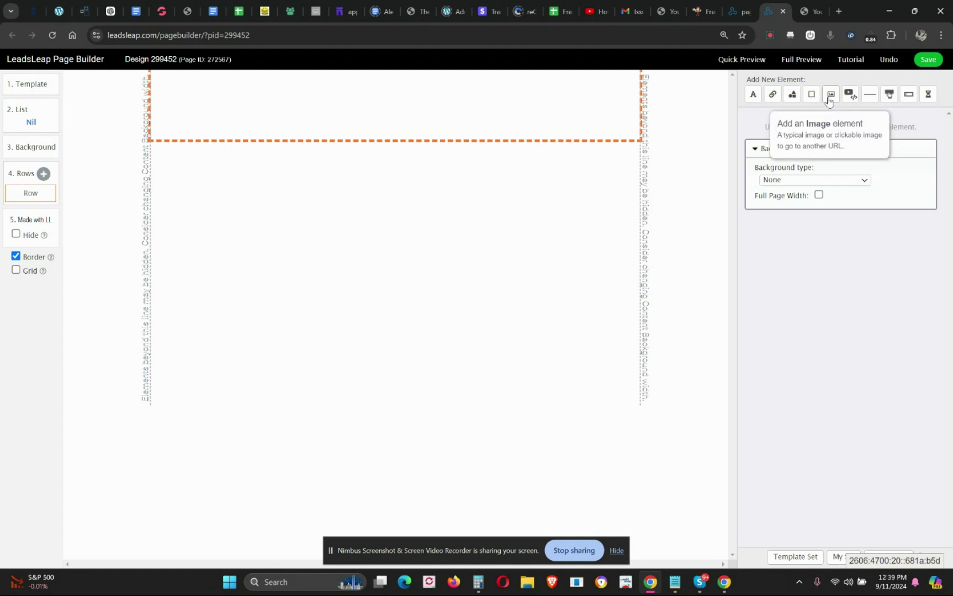
- Place an image element in the row and open My Gallery's upload file picker
click(829, 97)
drag(233, 117, 417, 127)
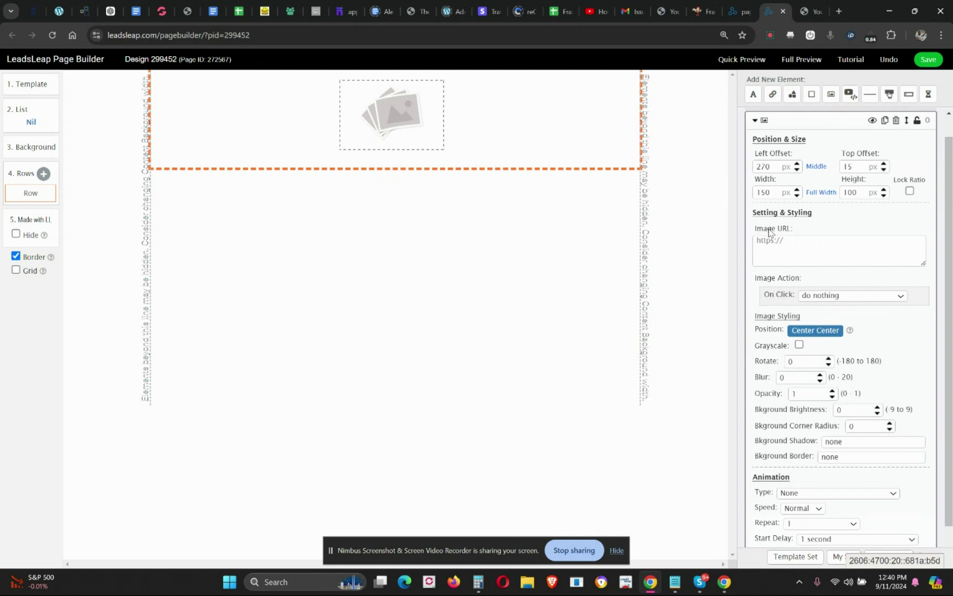
click(794, 241)
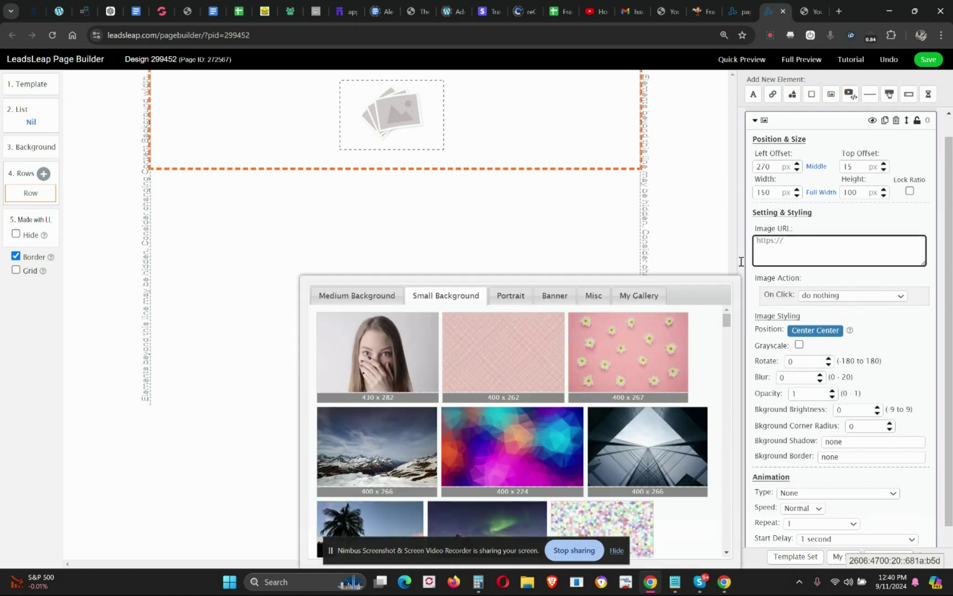
click(638, 296)
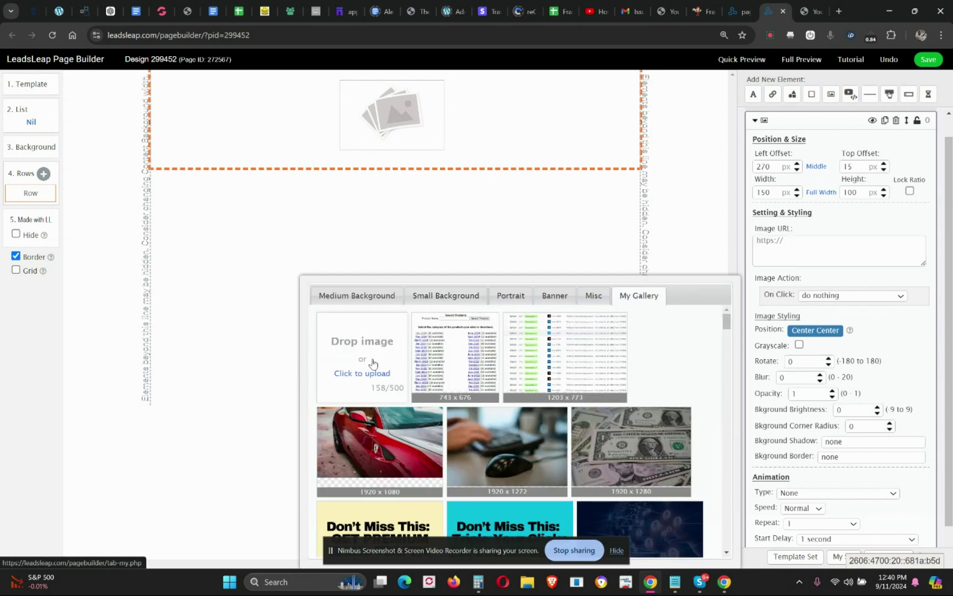
click(369, 375)
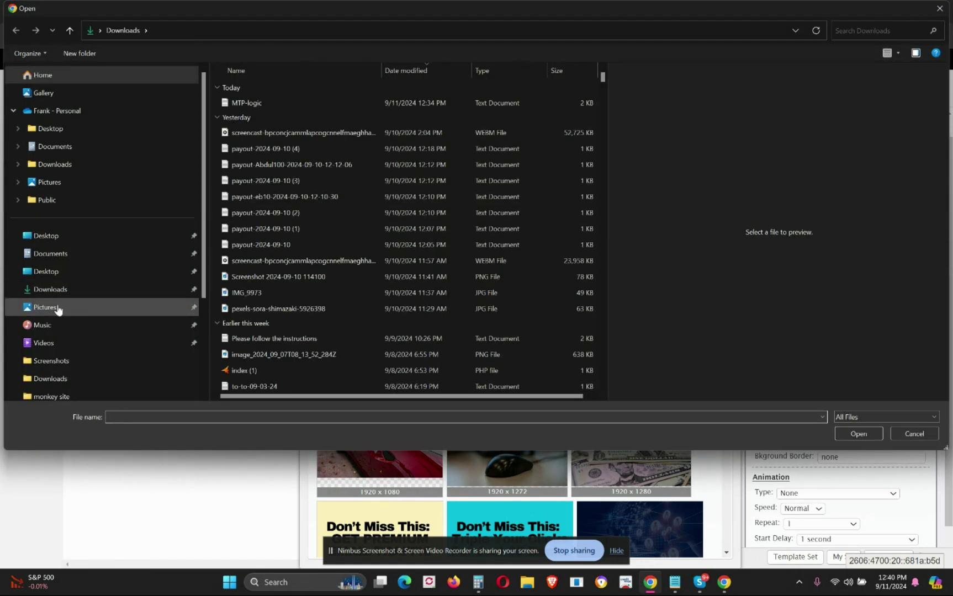
- Upload the newest screenshot from Pictures > Screenshots and set it as the image element's picture
click(49, 362)
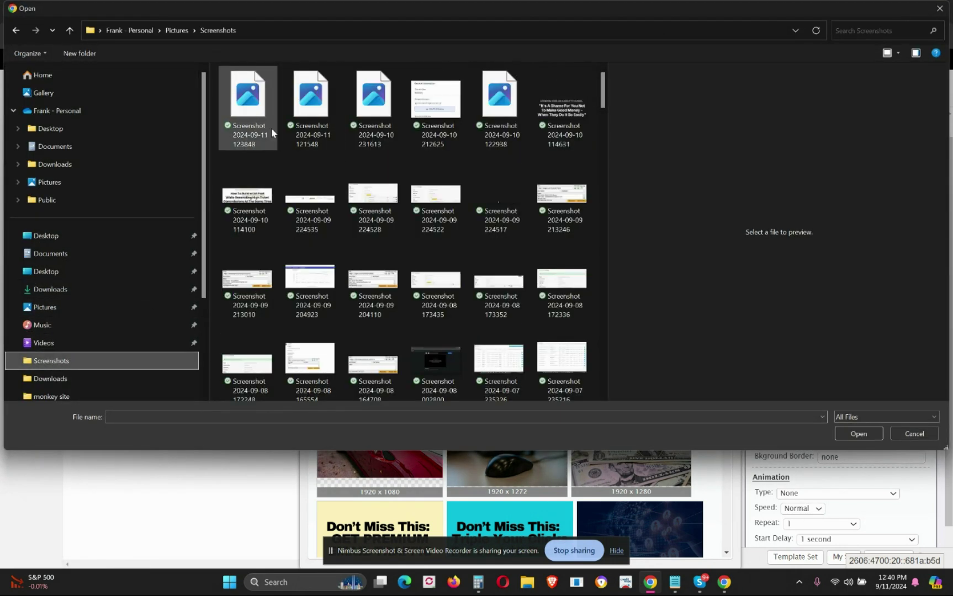
click(259, 122)
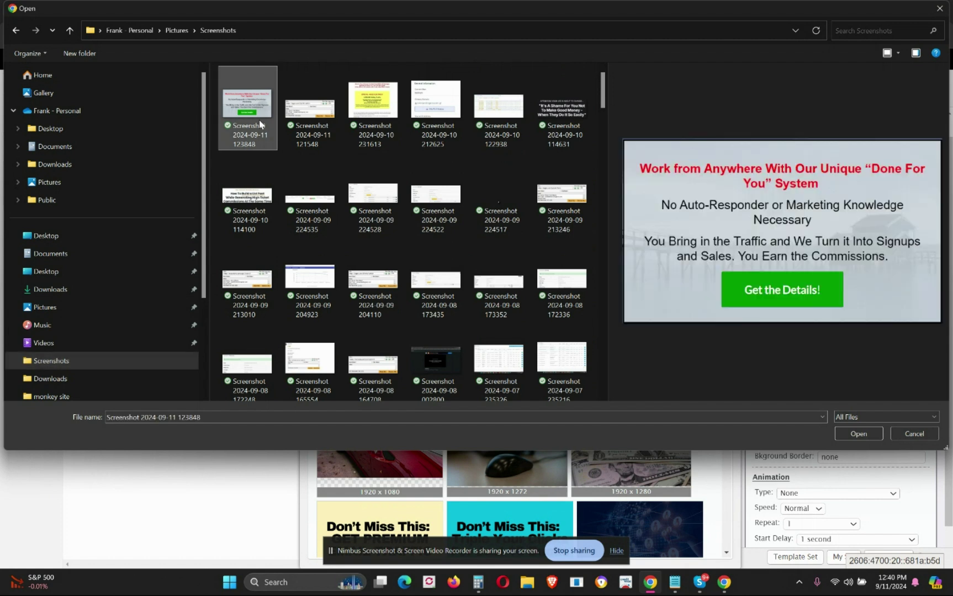
double_click(246, 115)
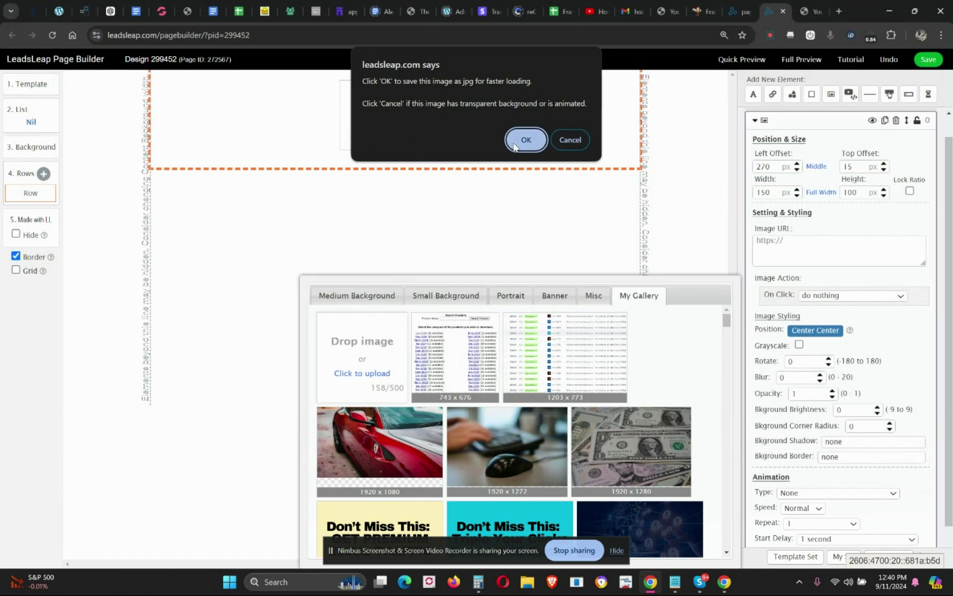
click(525, 140)
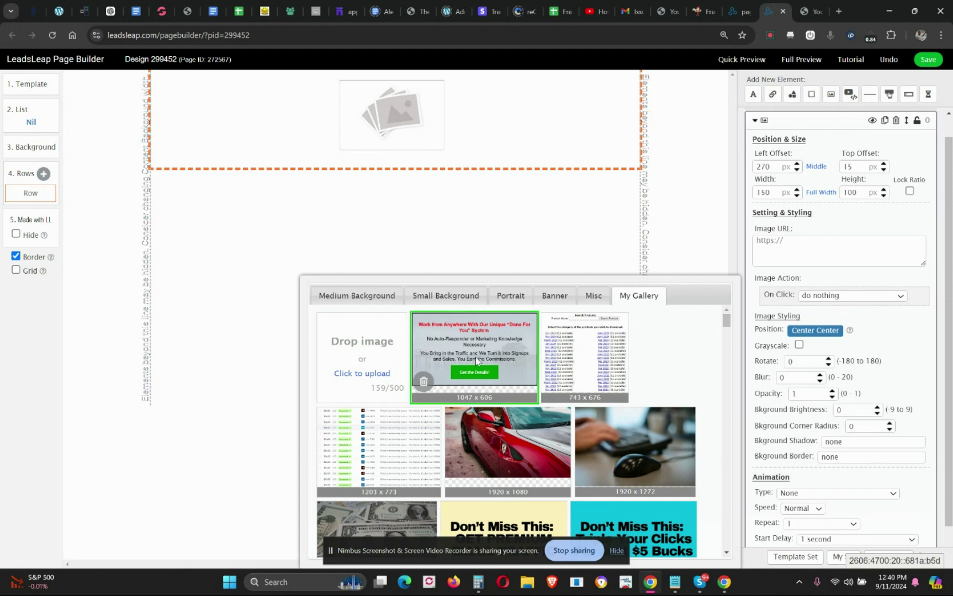
click(476, 357)
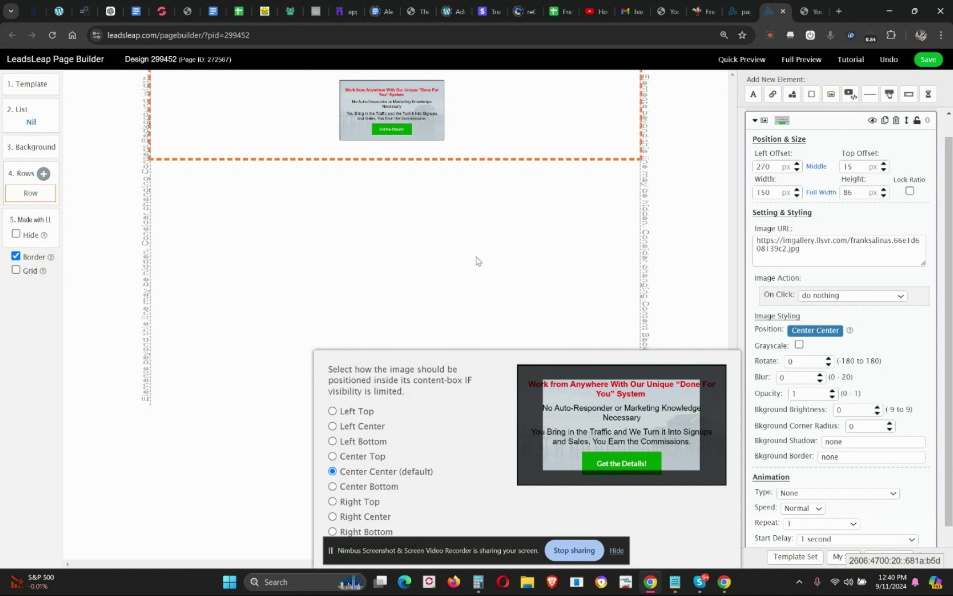
- Set the image size to width 1047 and height 600 px
click(793, 255)
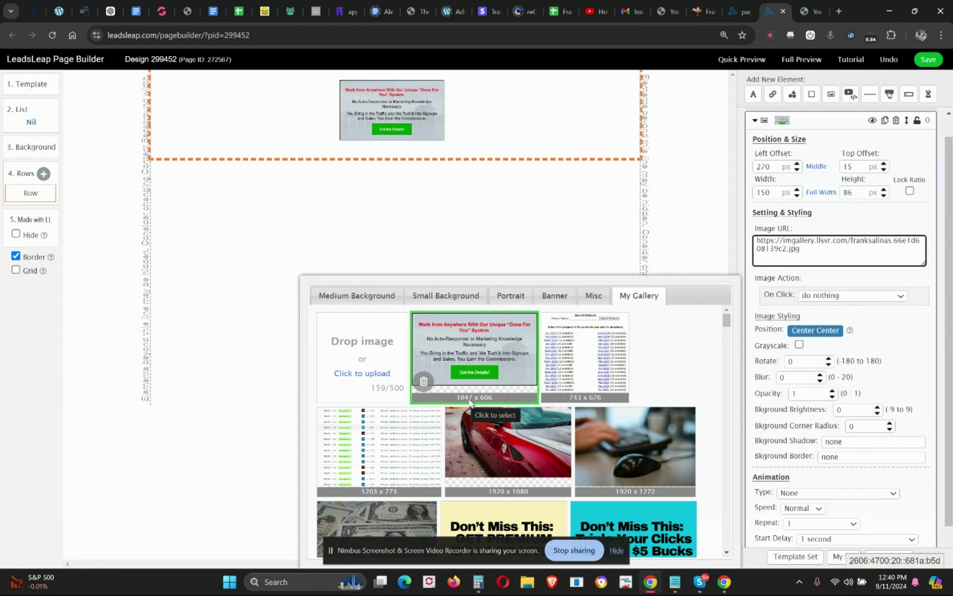
click(767, 192)
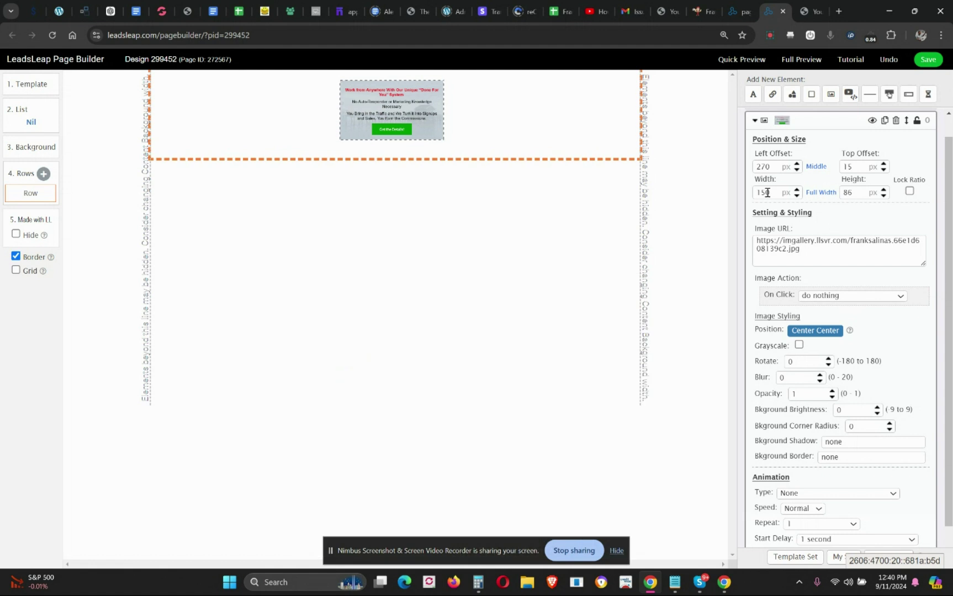
double_click(767, 192)
text(1047)
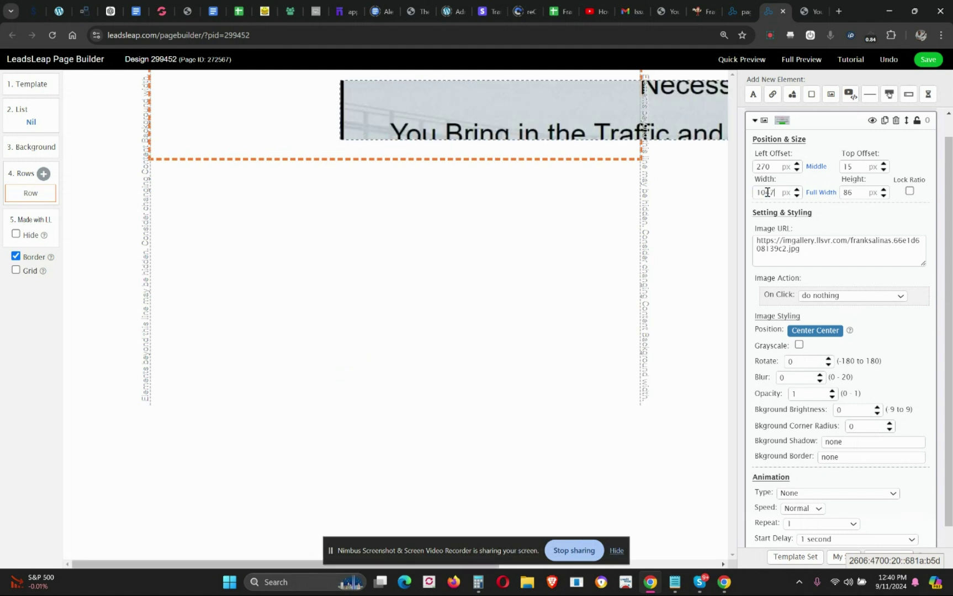
double_click(847, 191)
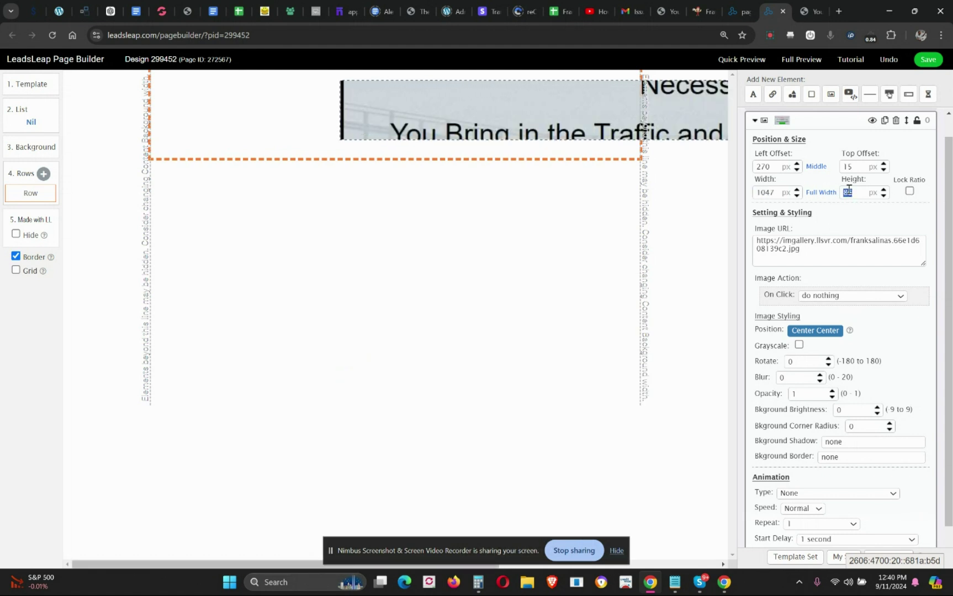
text(600)
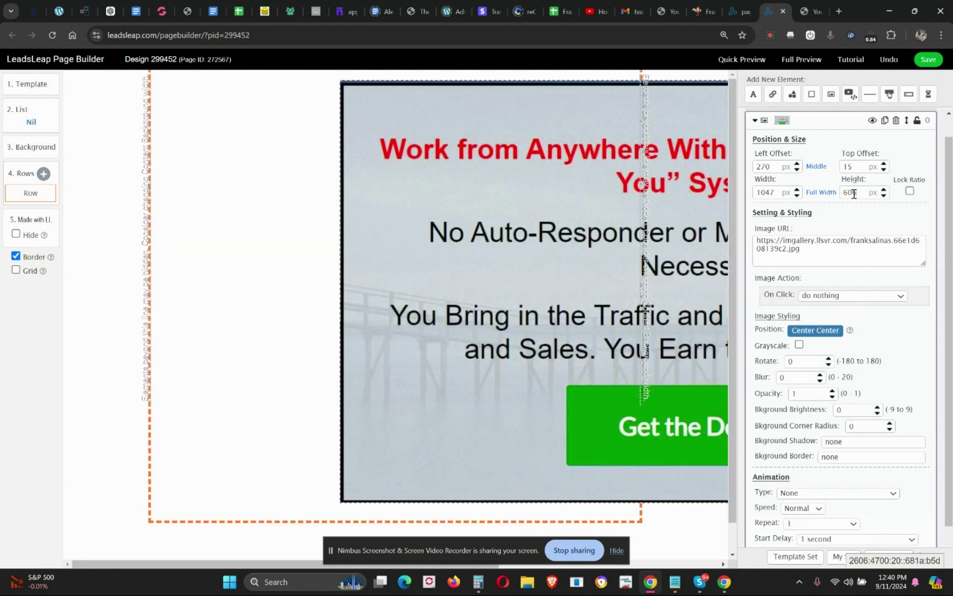
- Lock the aspect ratio, change the width to 600 px, centre the image, and open the full preview
click(909, 191)
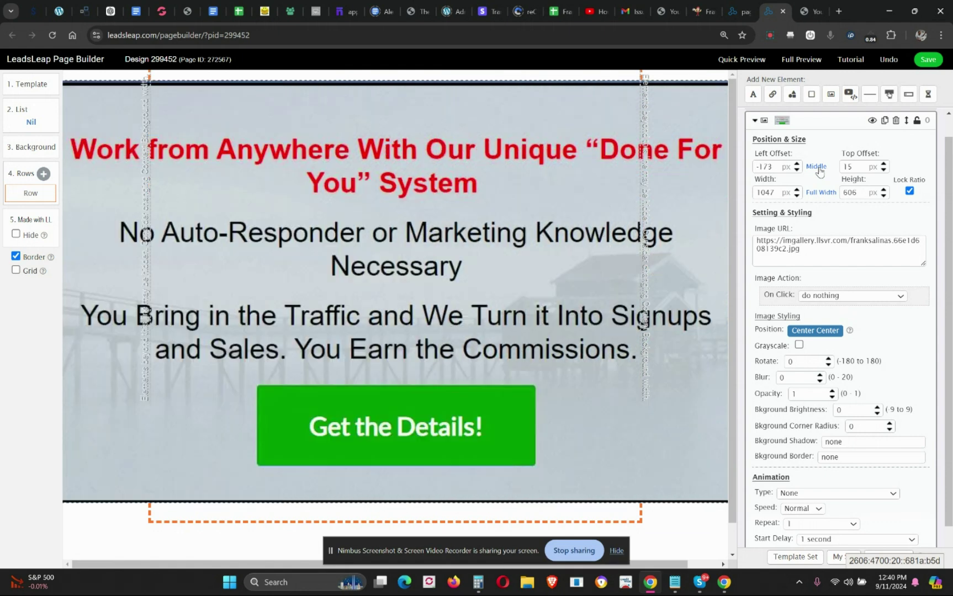
click(815, 166)
double_click(780, 193)
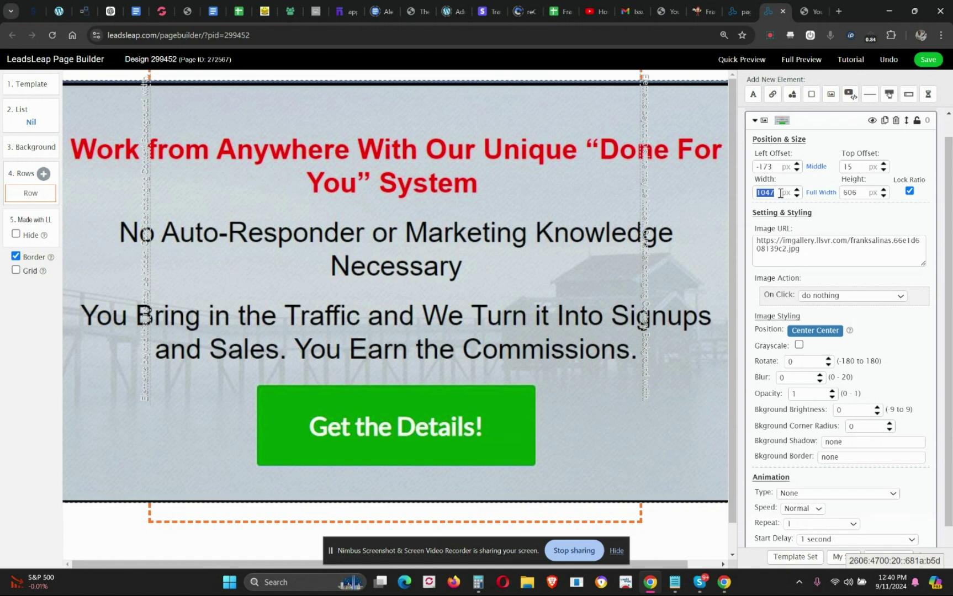
text(600)
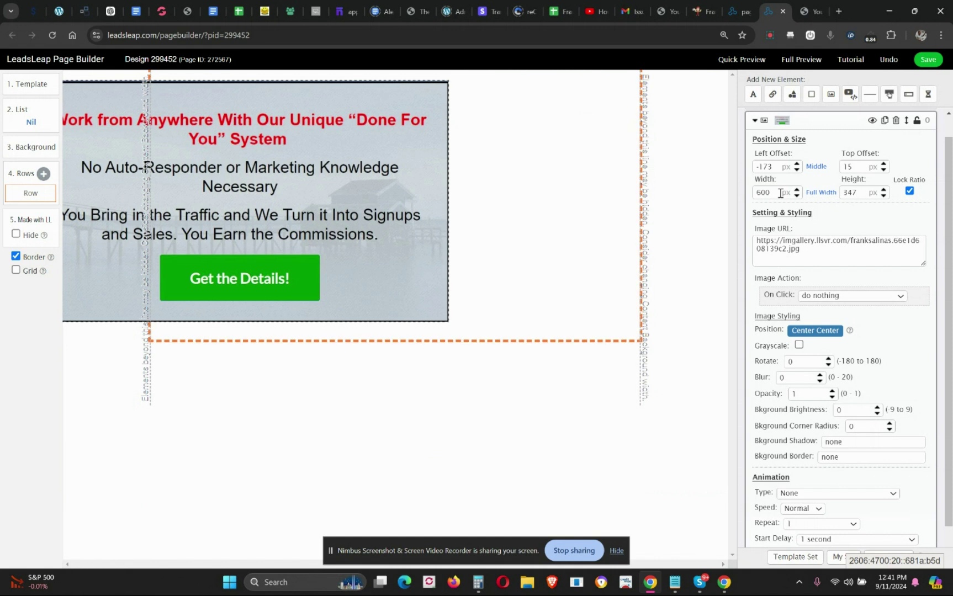
click(815, 167)
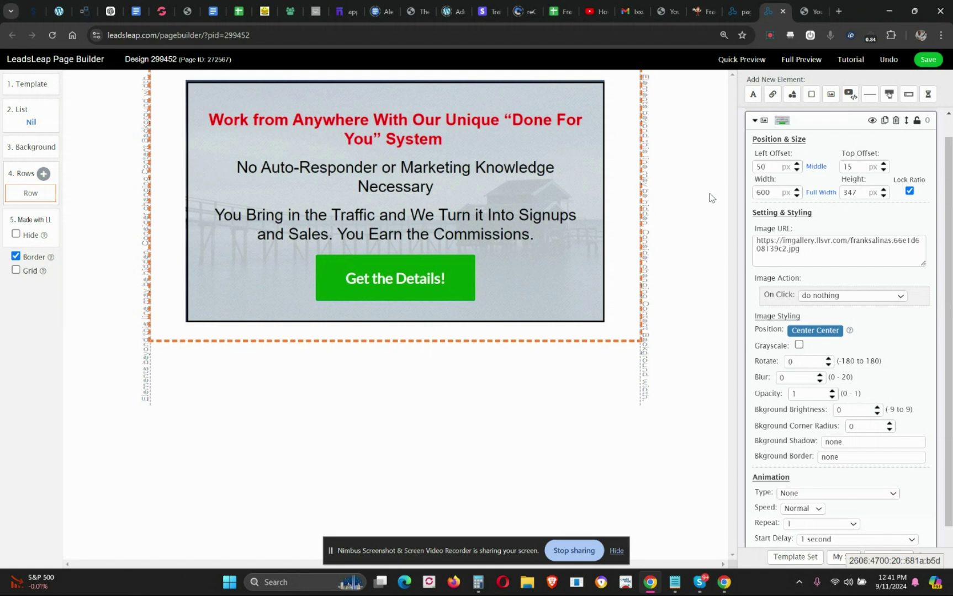
click(805, 64)
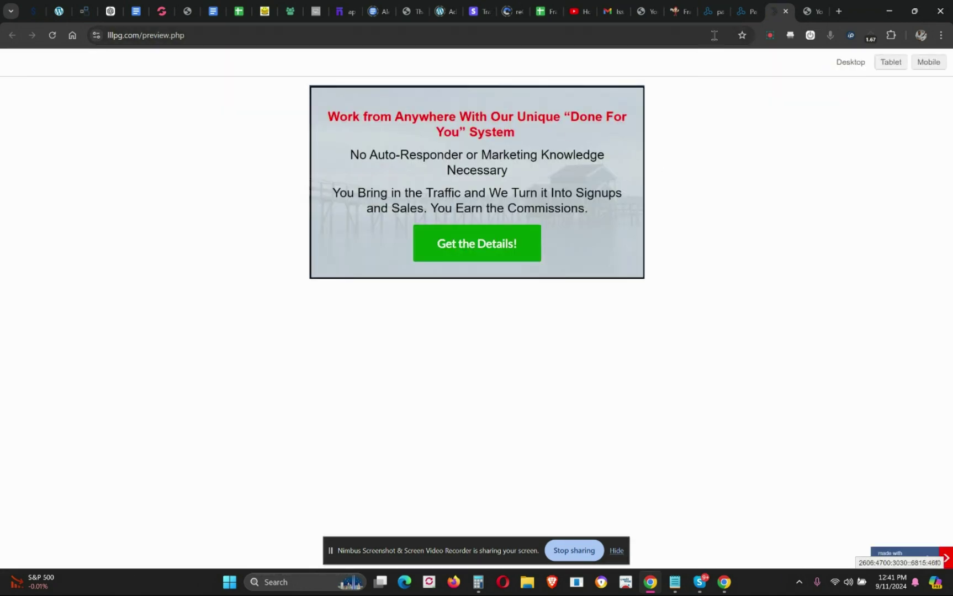
- Return from the full preview to the Page Builder tab
click(738, 17)
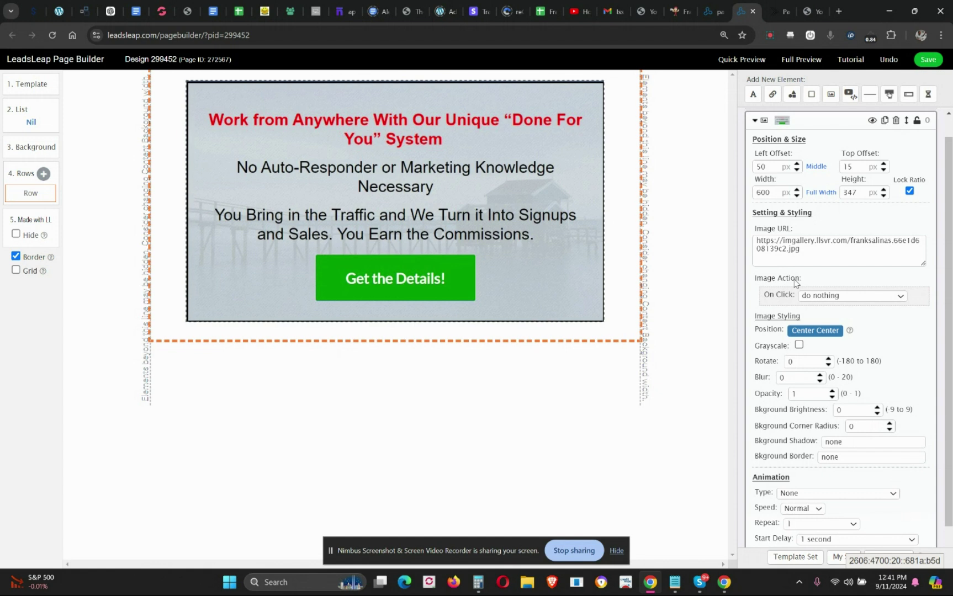
- Make clicking the splash image open a website in a new tab
click(816, 297)
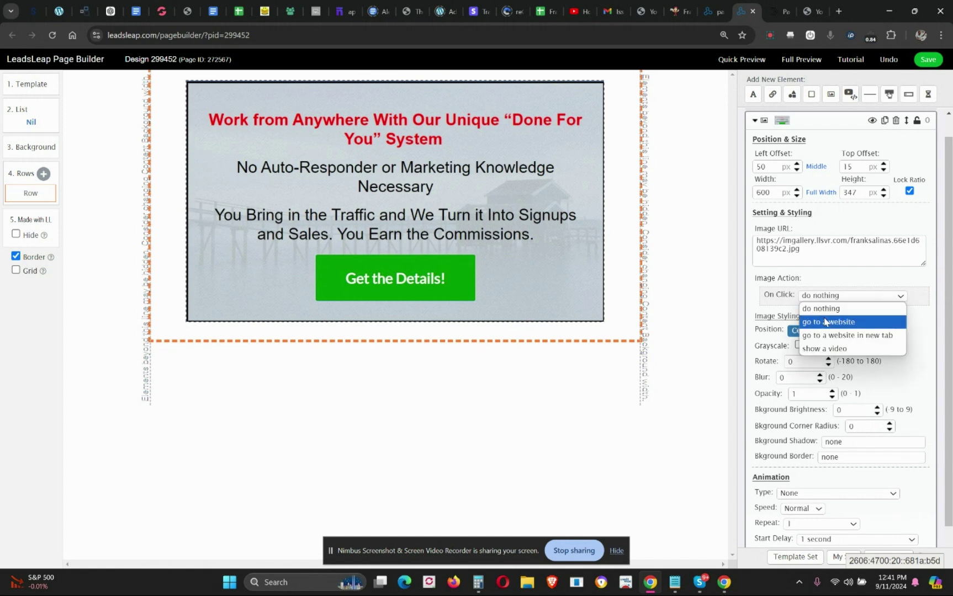
click(826, 336)
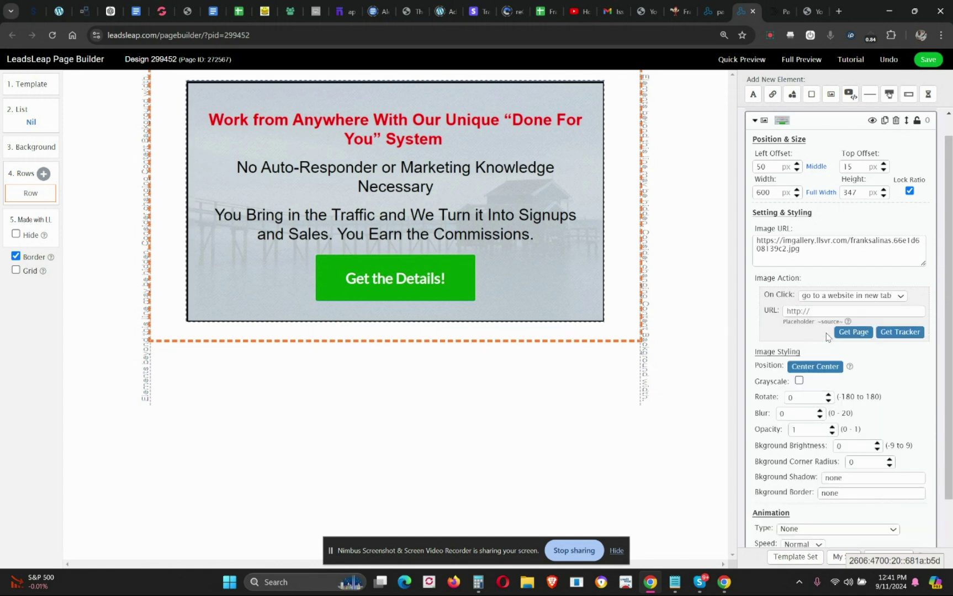
right_click(799, 312)
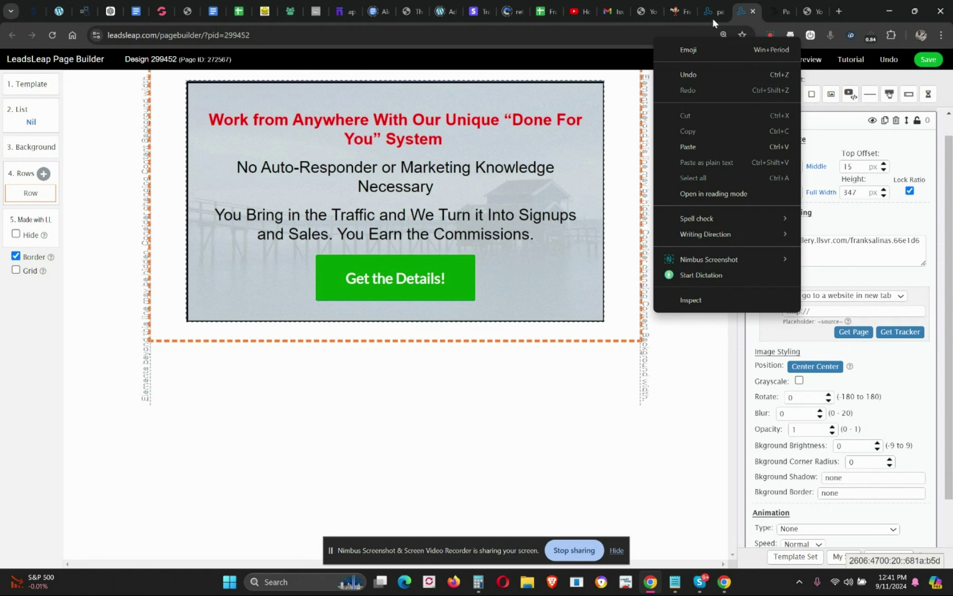
- Copy the affiliate link from the Gmail message and return to the page builder
click(612, 11)
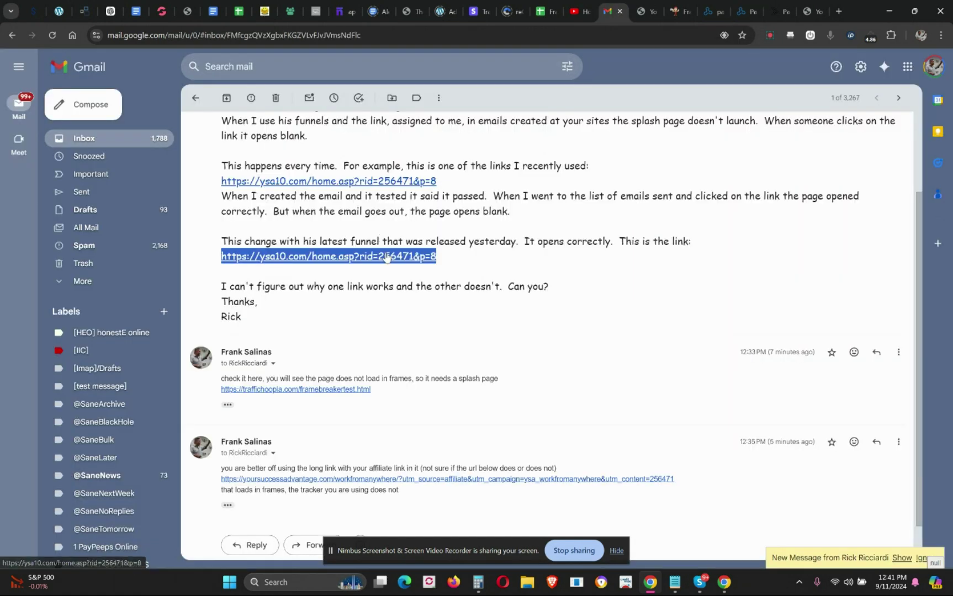
right_click(387, 257)
click(431, 396)
click(803, 11)
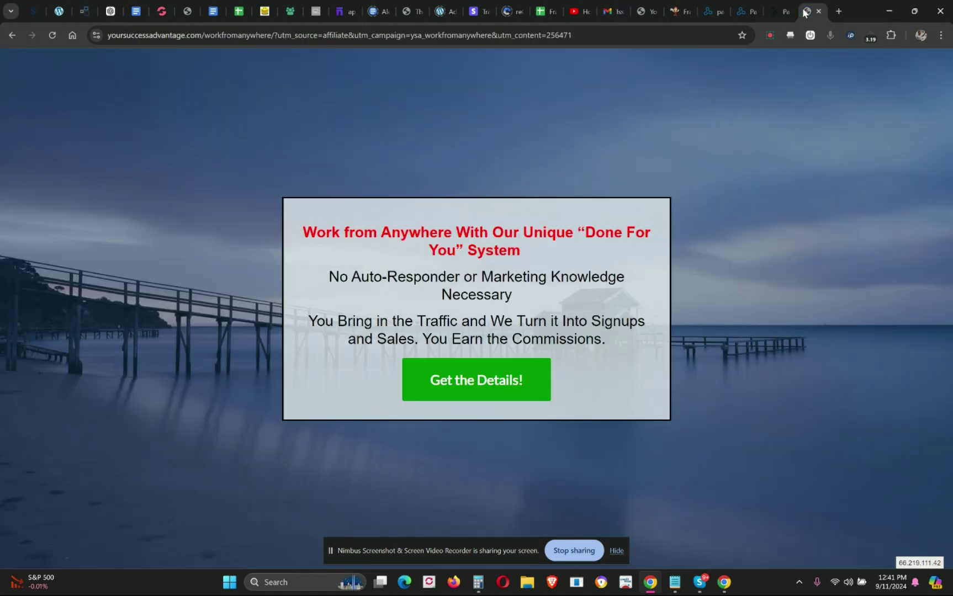
click(782, 11)
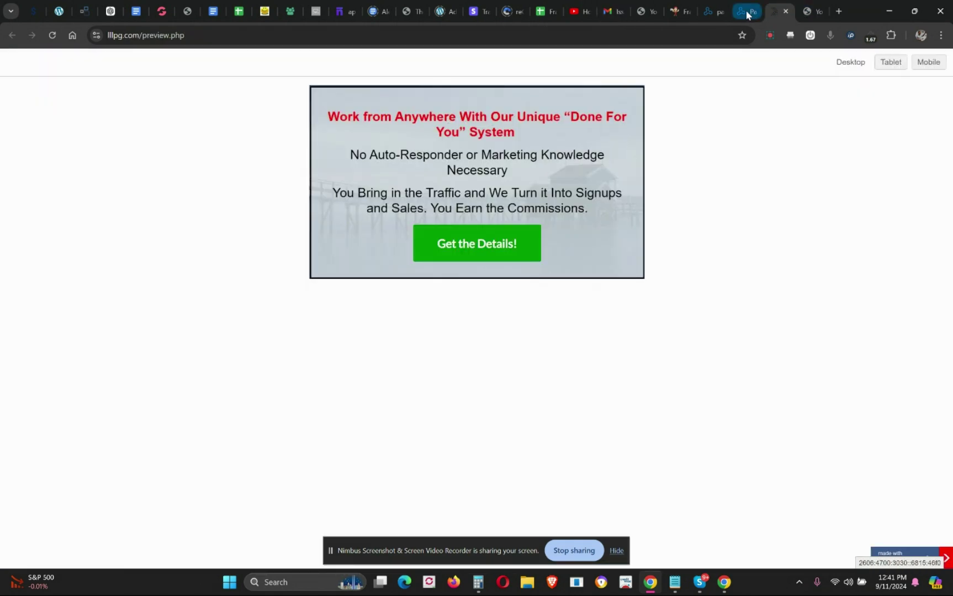
click(719, 12)
click(740, 11)
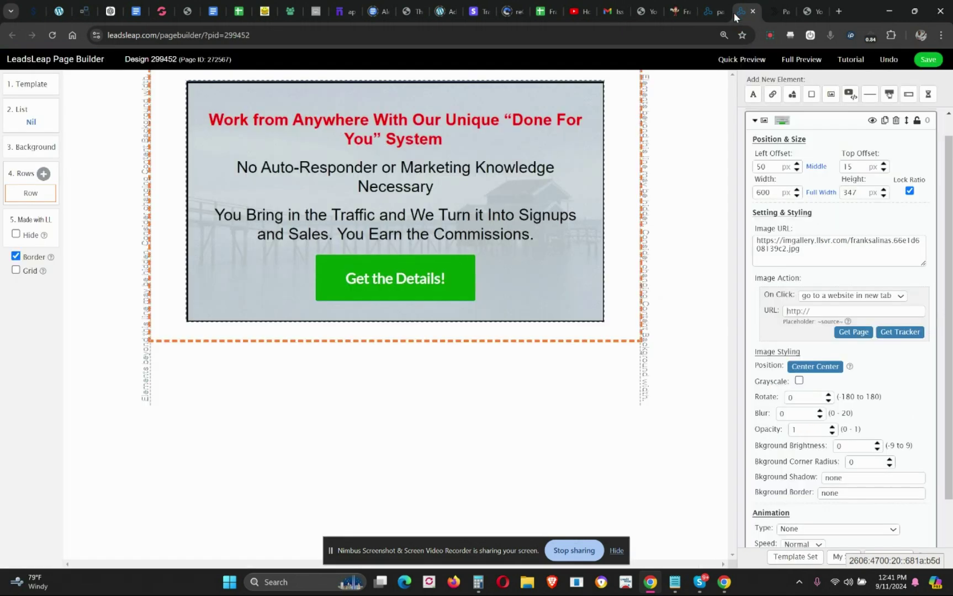
- Paste the ysa10.com affiliate link as the image's click URL and save the design
click(817, 311)
key(ctrl+v)
click(926, 59)
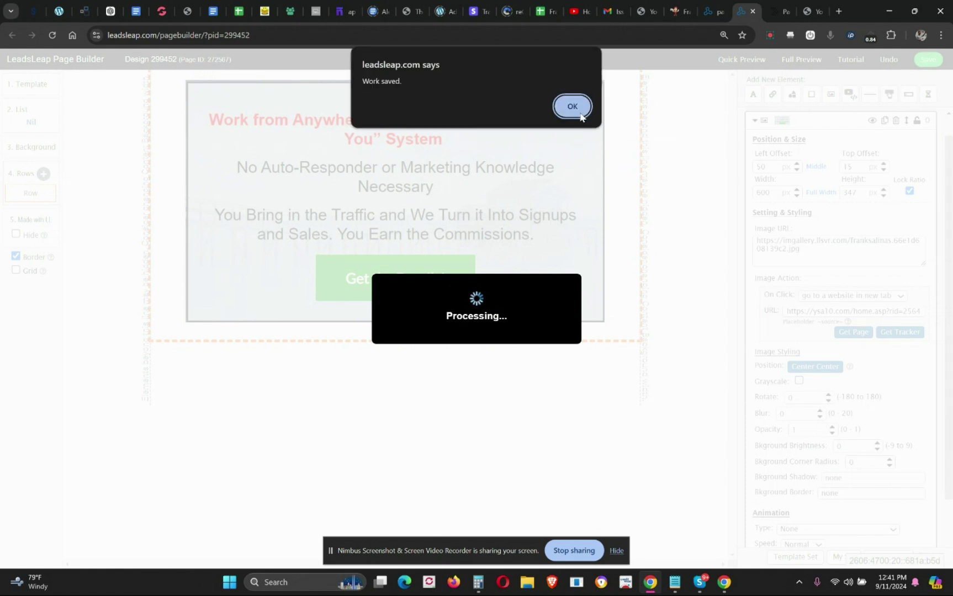
click(572, 107)
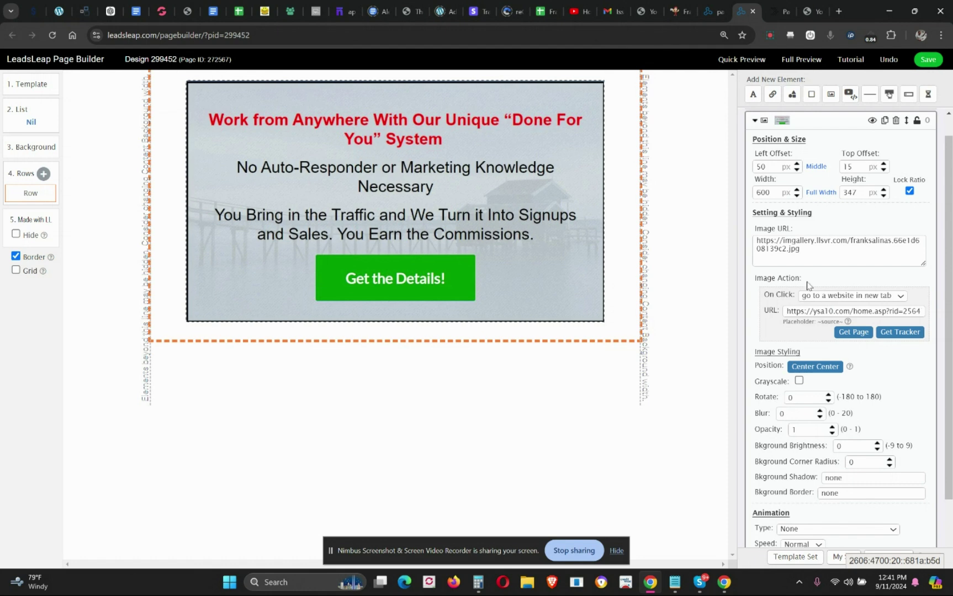
click(710, 16)
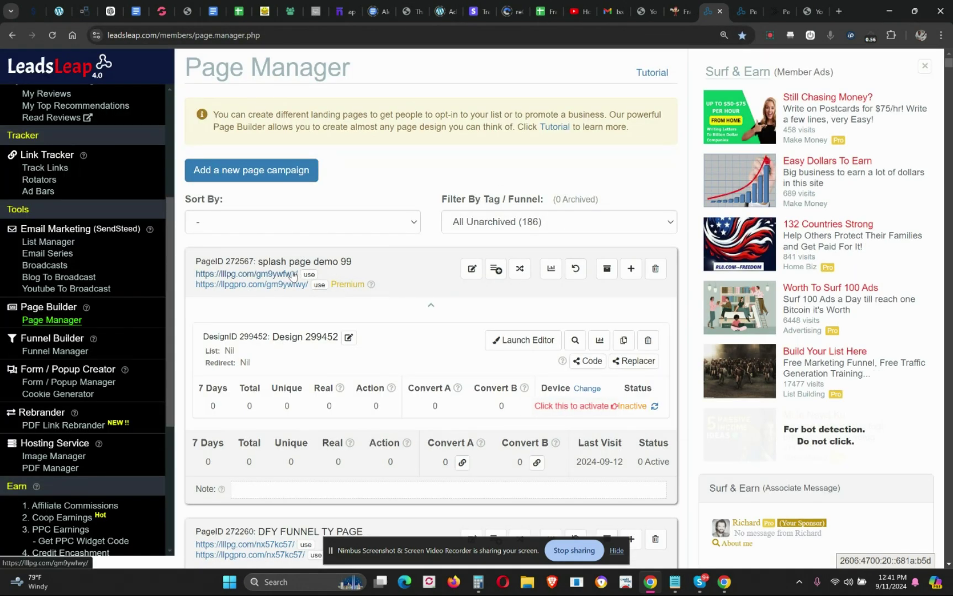
- Activate the splash design, open its lllpg.com live page, and copy that page's address
click(654, 407)
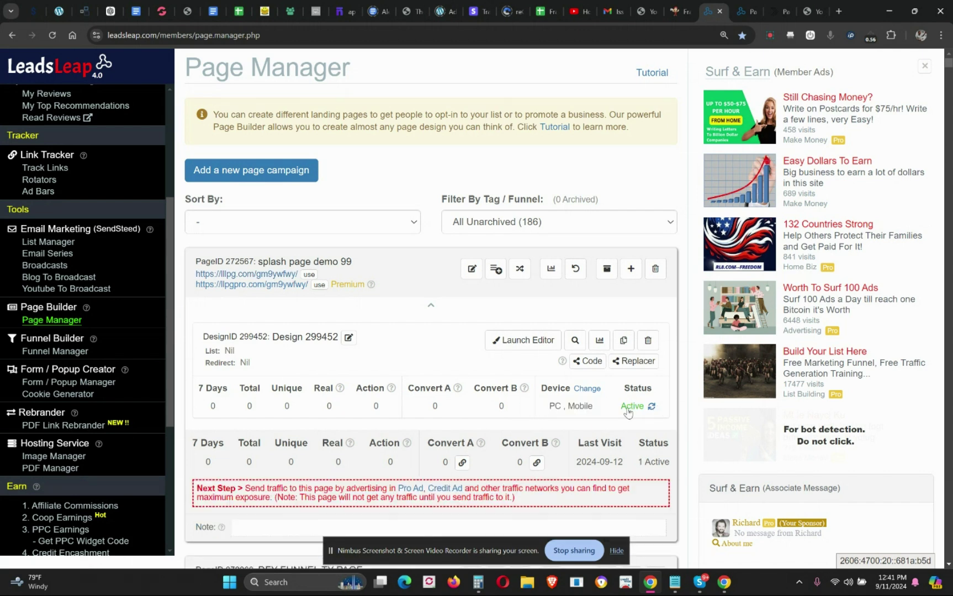
click(271, 274)
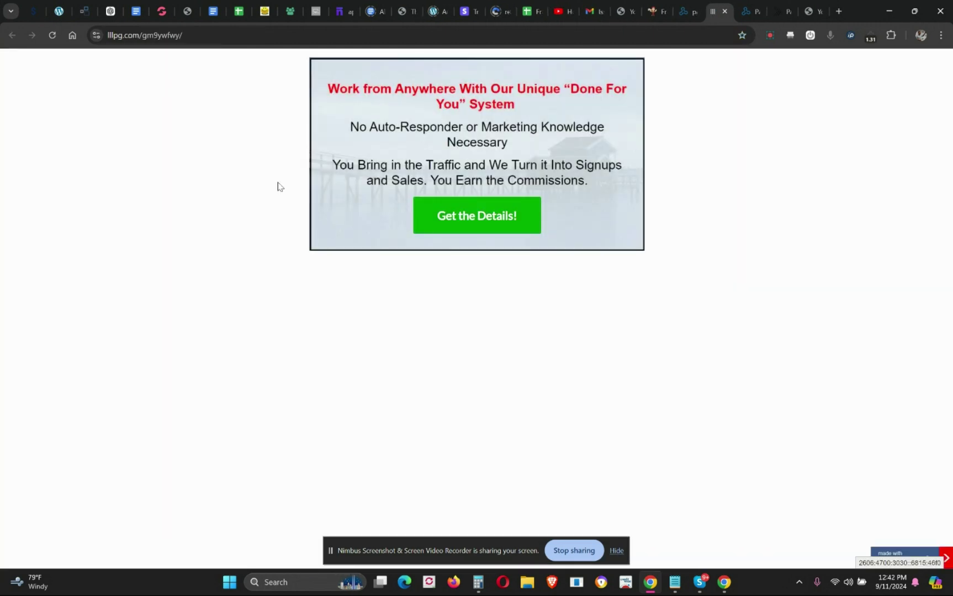
click(181, 40)
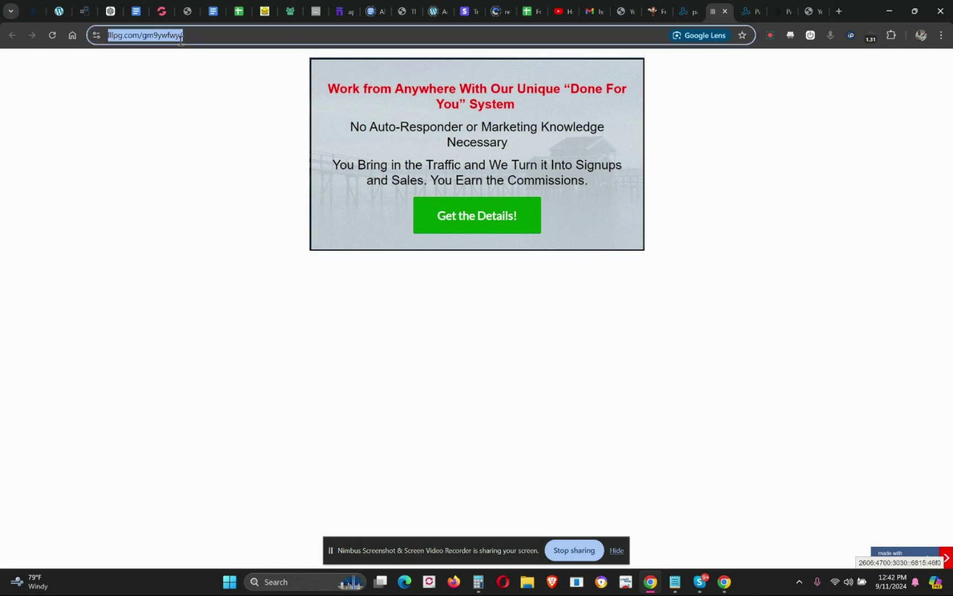
right_click(180, 39)
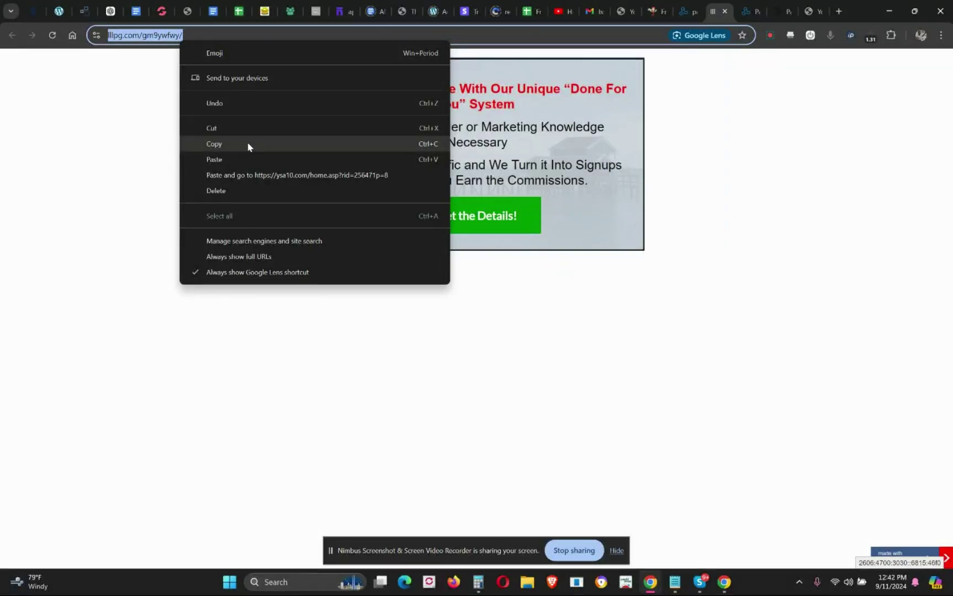
click(224, 143)
key(alt+Tab)
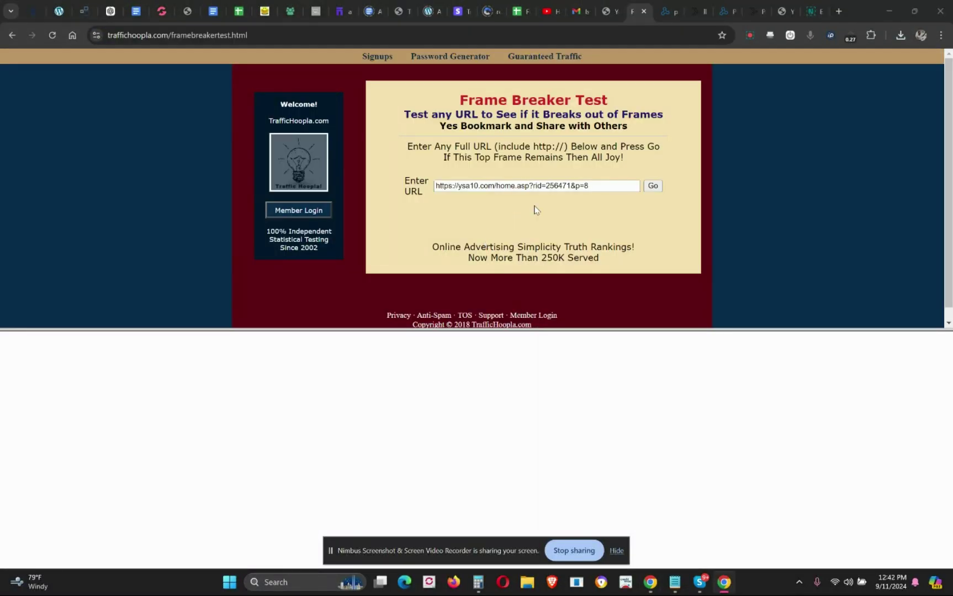
- Replace the Frame Breaker Test URL with the lllpg.com/gm9ywfwy/ address and run the test
click(626, 186)
key(ctrl+a)
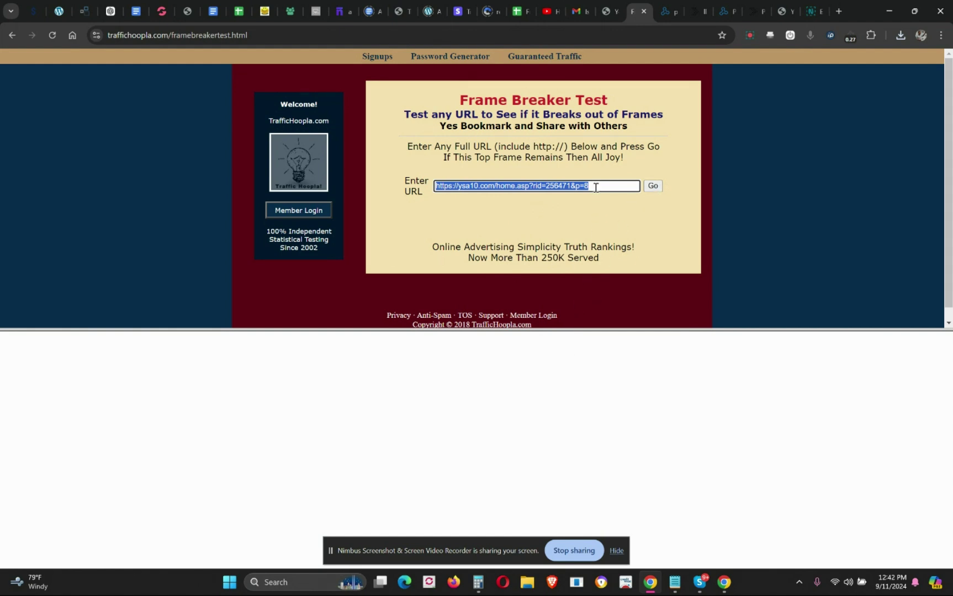
key(BackSpace)
key(ctrl+v)
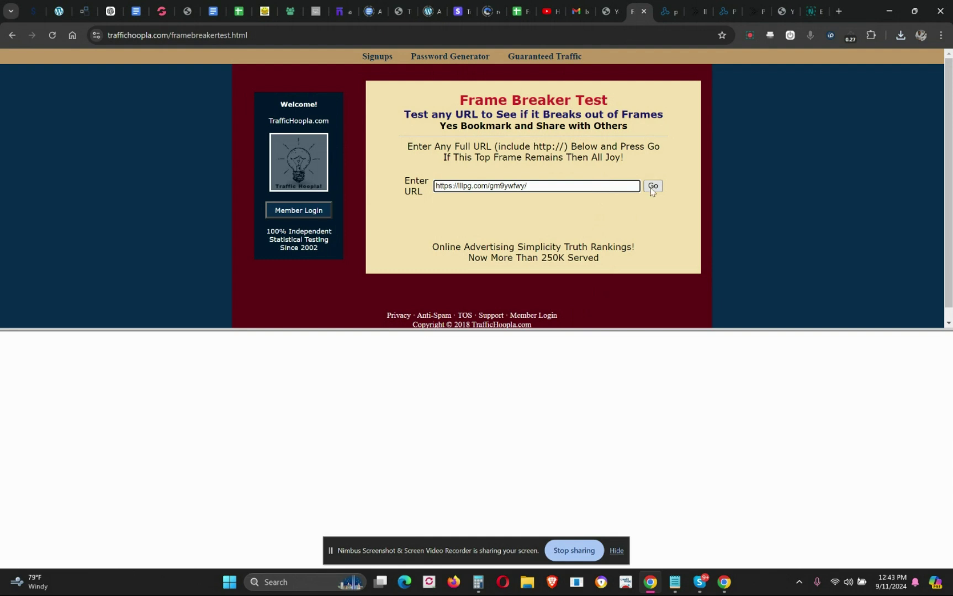
click(652, 188)
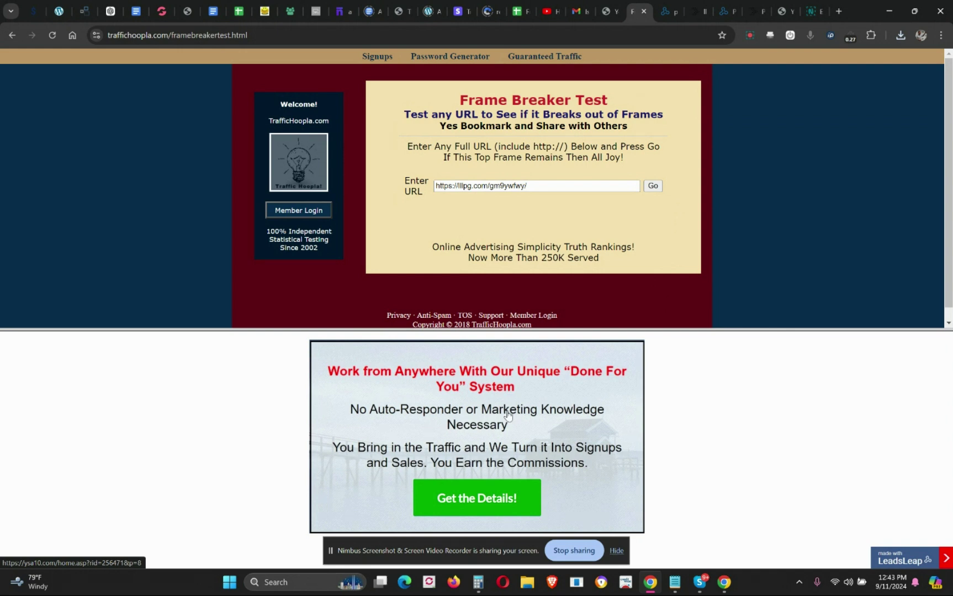
- Click Get the Details! in the framed splash page to open the Work from Anywhere offer
click(476, 493)
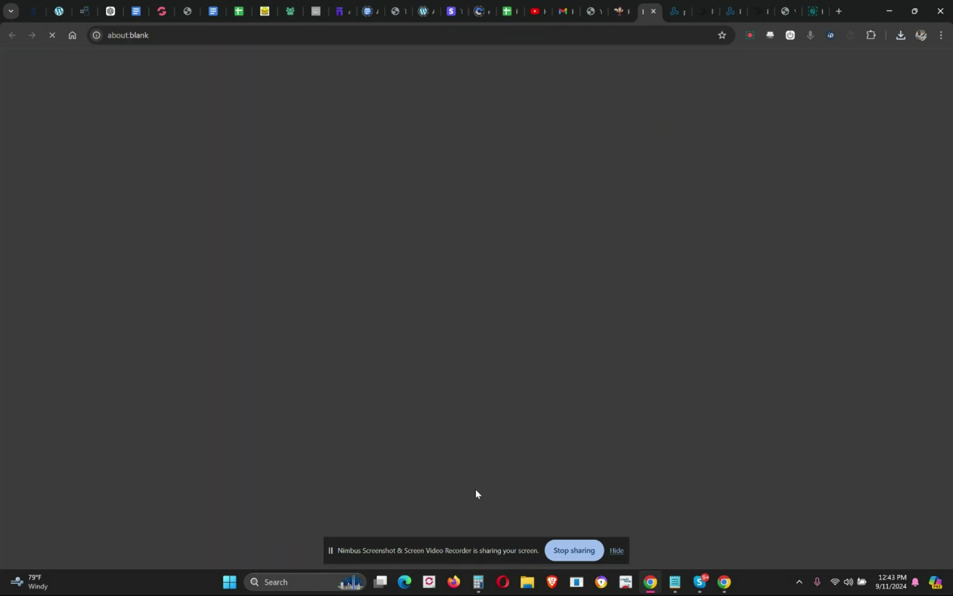